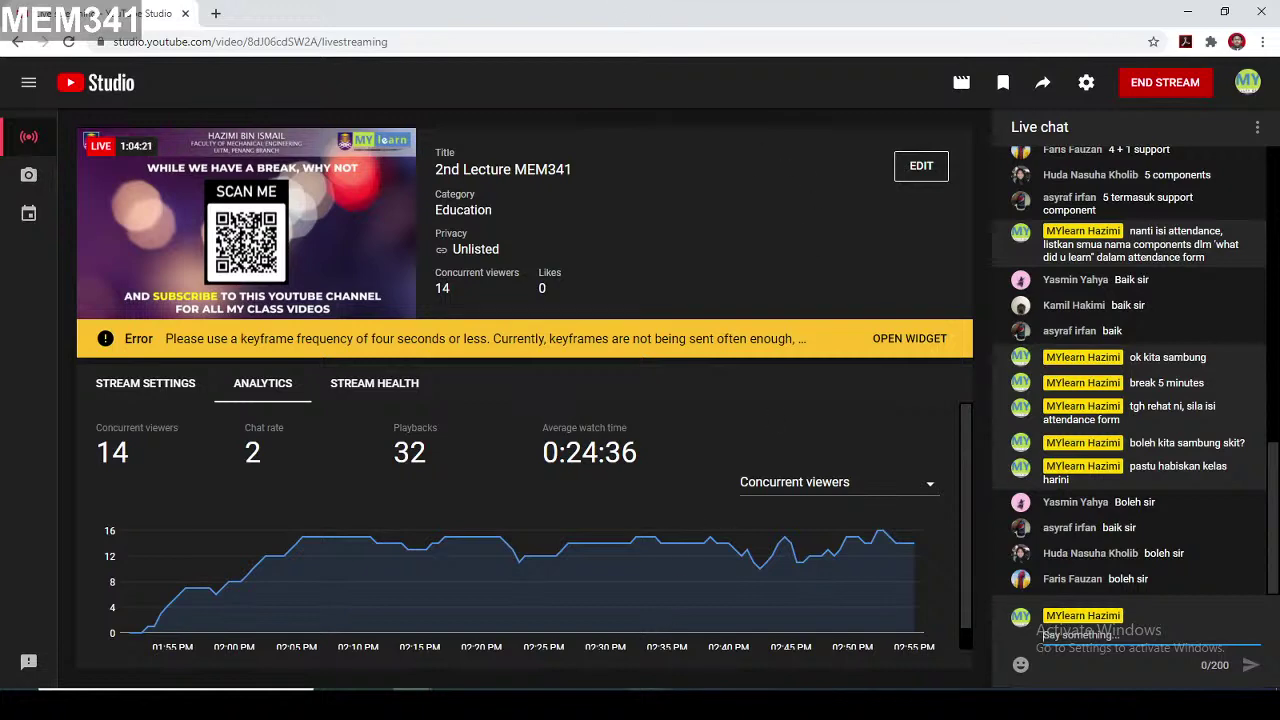
Step: Switch to OneNote and enlarge the Tutorial slide in Chapter 1 so all ten questions are readable
{"action": "key", "text": "alt+Tab"}
{"action": "left_click", "coordinate": [1224, 13]}
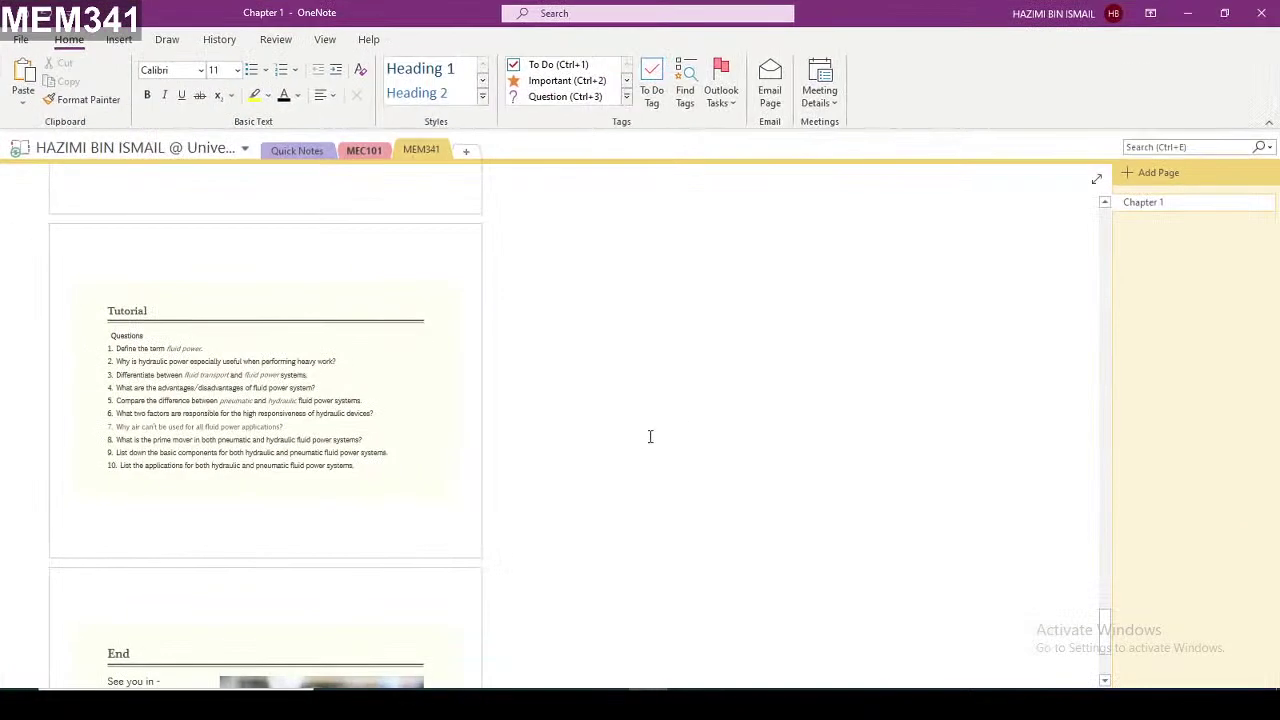
{"action": "scroll", "coordinate": [641, 431], "scroll_direction": "up", "scroll_amount": 4}
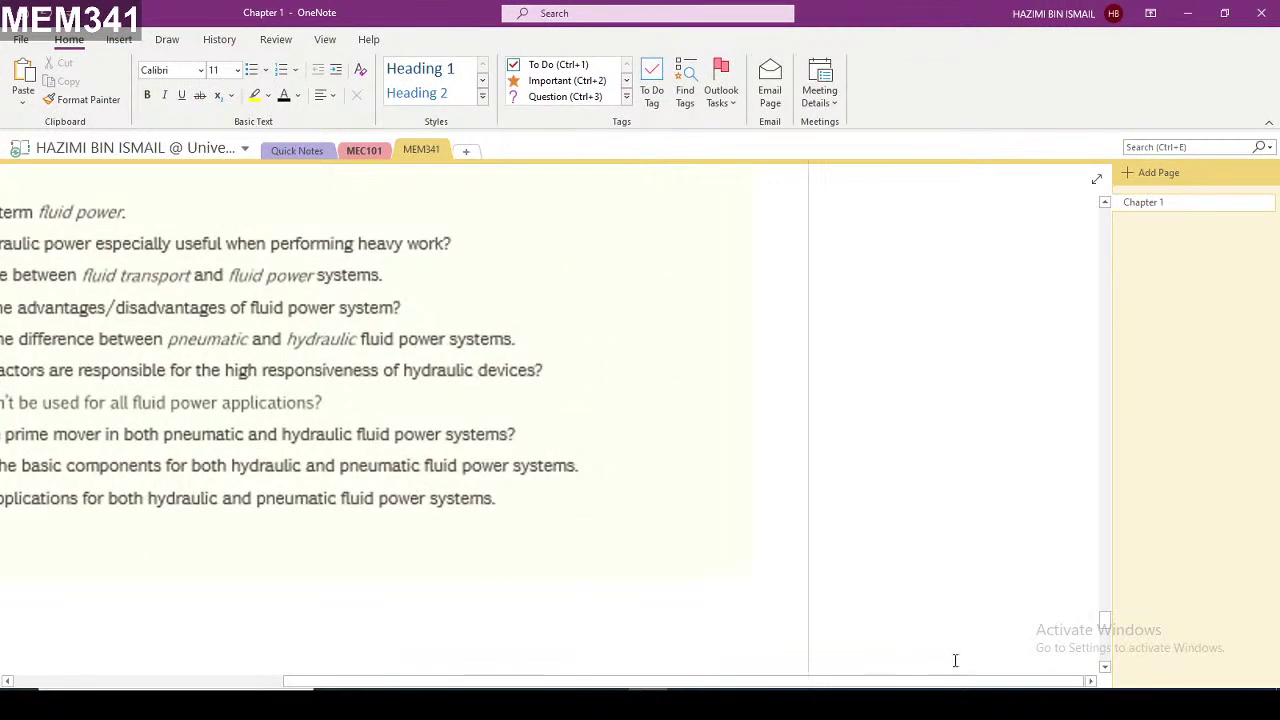
{"action": "left_click_drag", "start_coordinate": [898, 685], "coordinate": [686, 683]}
{"action": "scroll", "coordinate": [686, 523], "scroll_direction": "up", "scroll_amount": 2}
{"action": "scroll", "coordinate": [773, 440], "scroll_direction": "down", "scroll_amount": 1}
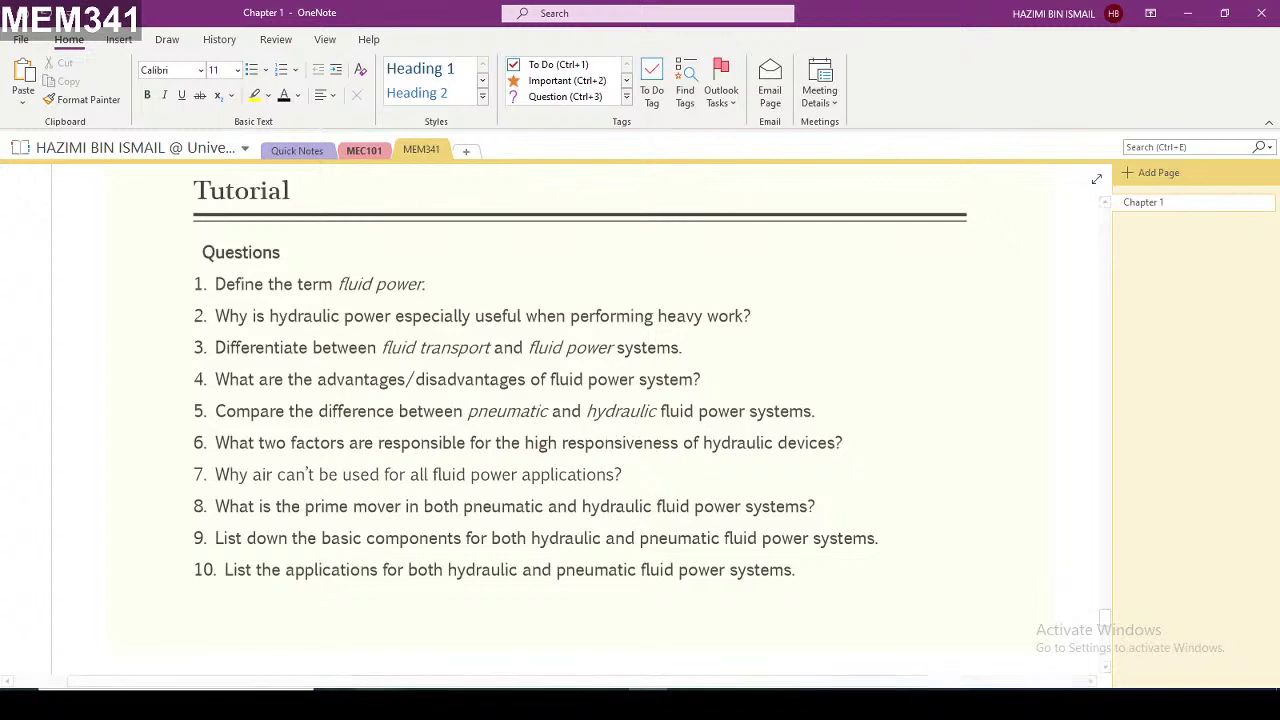
Step: Switch to the MEM341 Classwork page in Google Classroom and expand the question comparing pneumatic and hydraulic systems
{"action": "mouse_move", "coordinate": [474, 619]}
{"action": "left_click", "coordinate": [314, 620]}
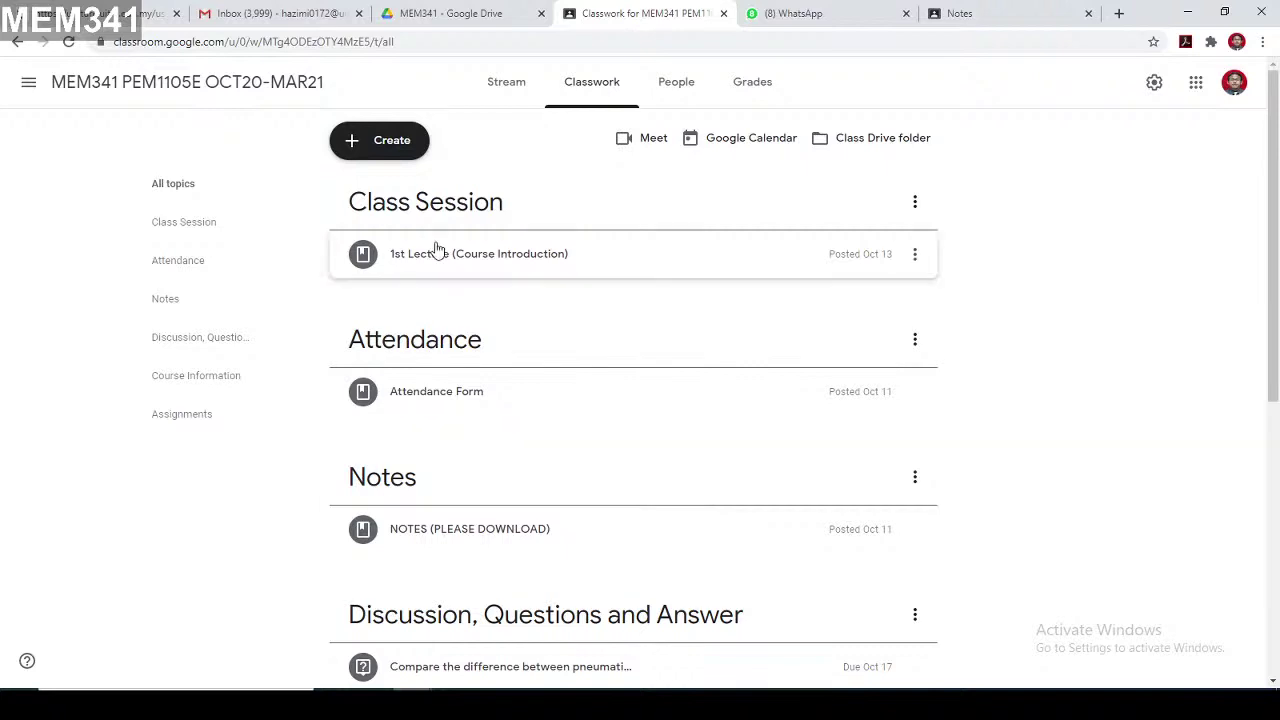
{"action": "scroll", "coordinate": [603, 397], "scroll_direction": "down", "scroll_amount": 3}
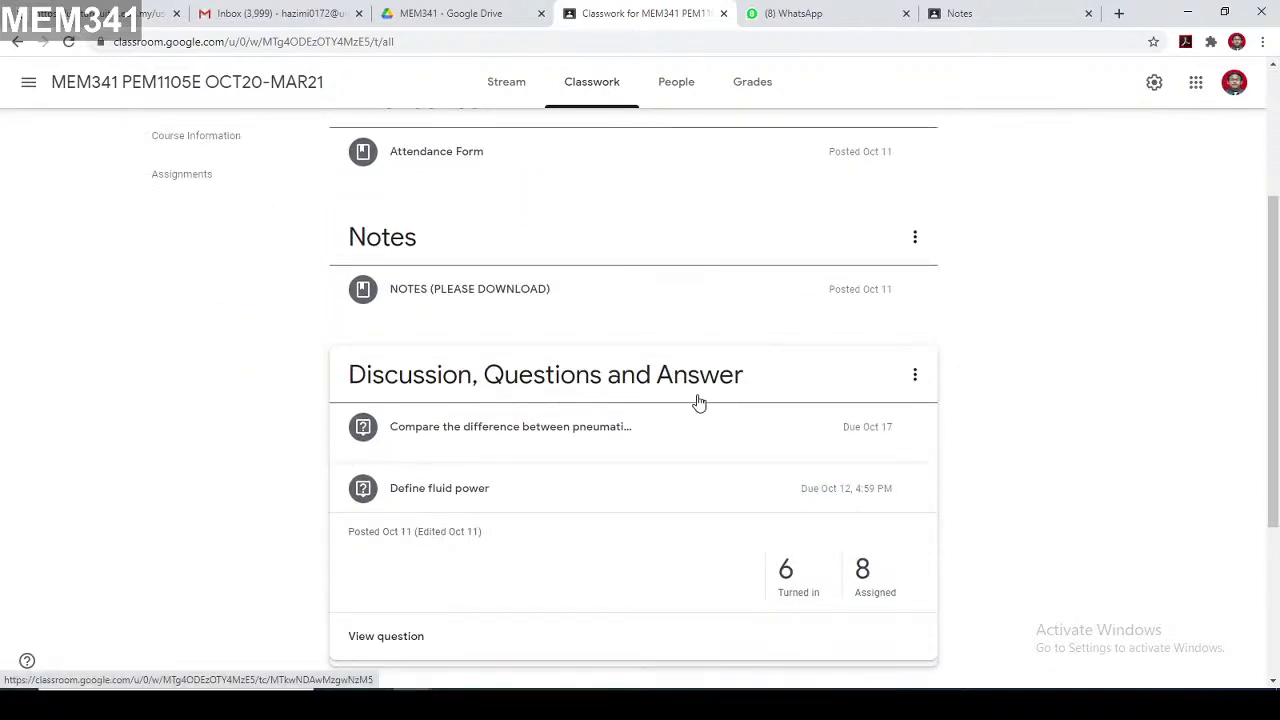
{"action": "left_click", "coordinate": [446, 437]}
{"action": "scroll", "coordinate": [520, 472], "scroll_direction": "down", "scroll_amount": 1}
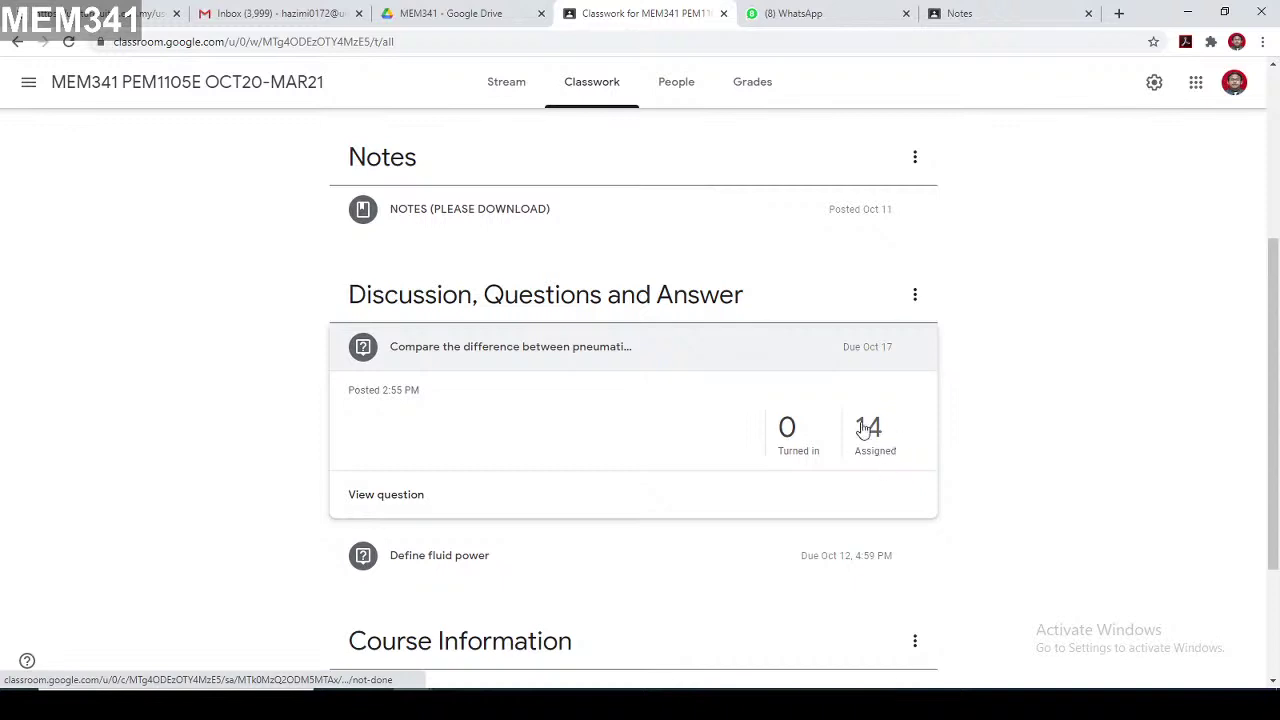
Step: View the details of the "Define fluid power" question, and expand the pneumatic comparison question again
{"action": "scroll", "coordinate": [954, 444], "scroll_direction": "up", "scroll_amount": 4}
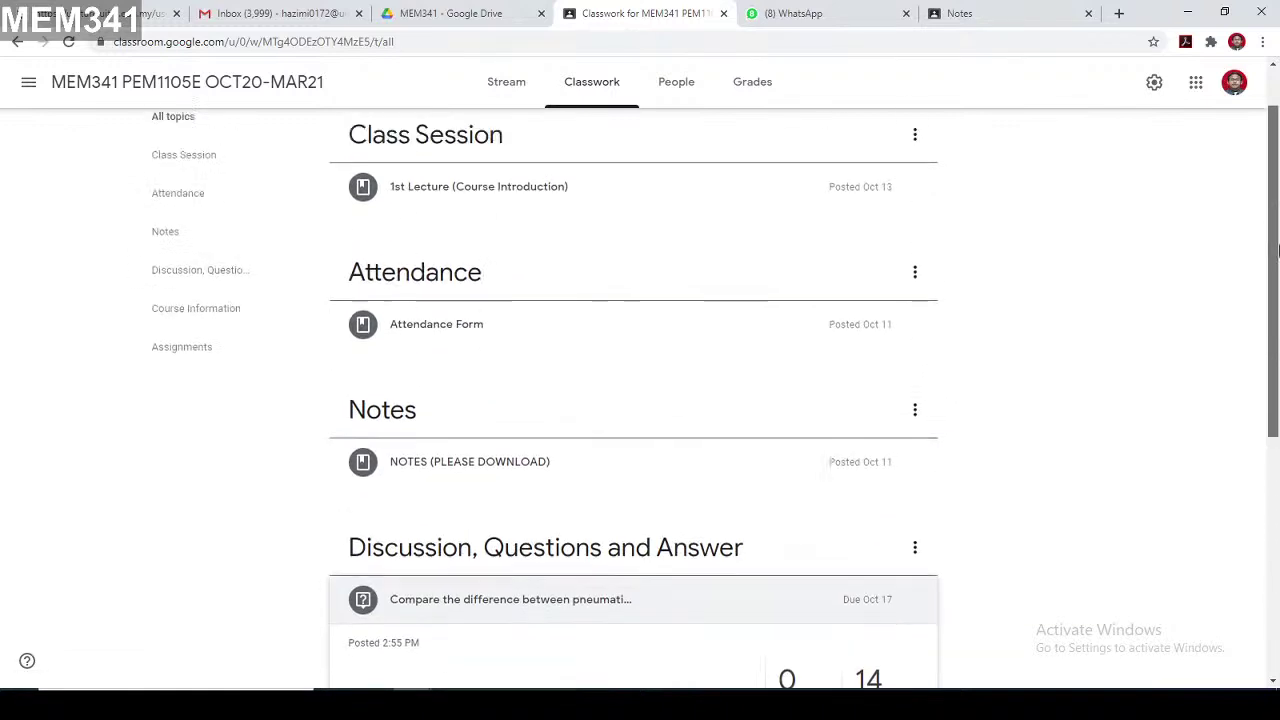
{"action": "scroll", "coordinate": [920, 449], "scroll_direction": "down", "scroll_amount": 6}
{"action": "scroll", "coordinate": [860, 420], "scroll_direction": "up", "scroll_amount": 1}
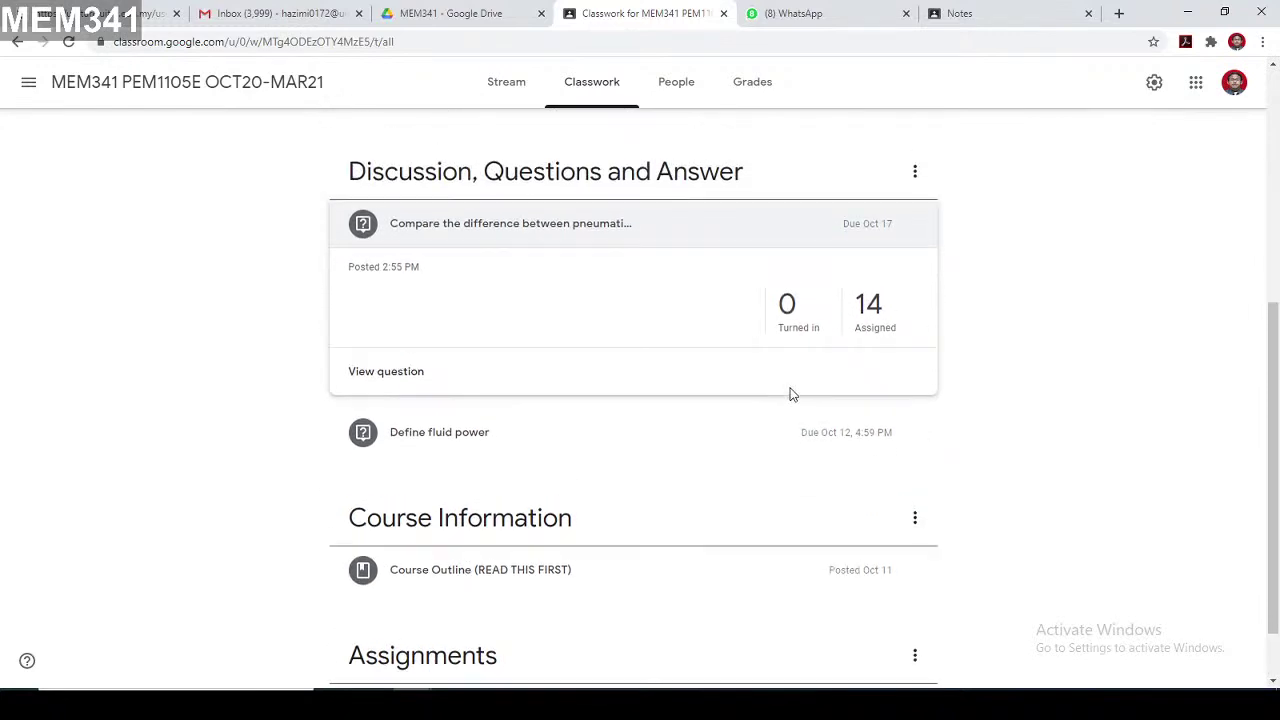
{"action": "left_click", "coordinate": [686, 447]}
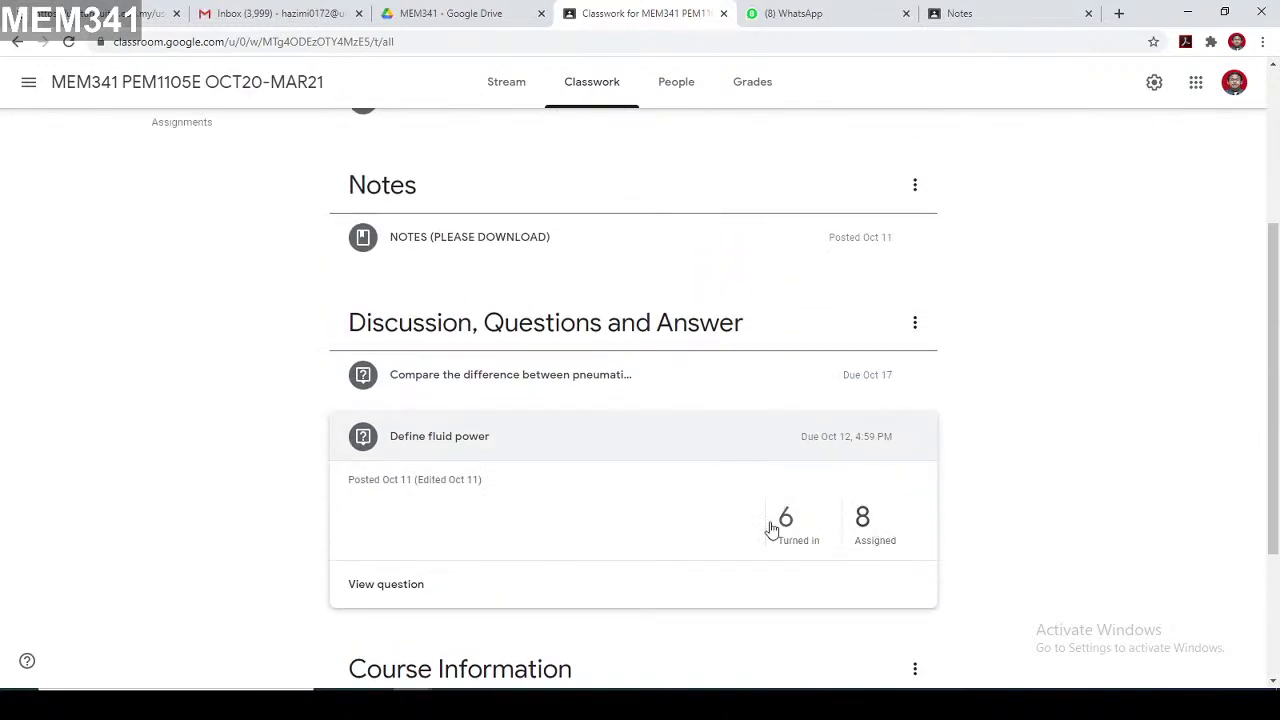
{"action": "left_click", "coordinate": [692, 382]}
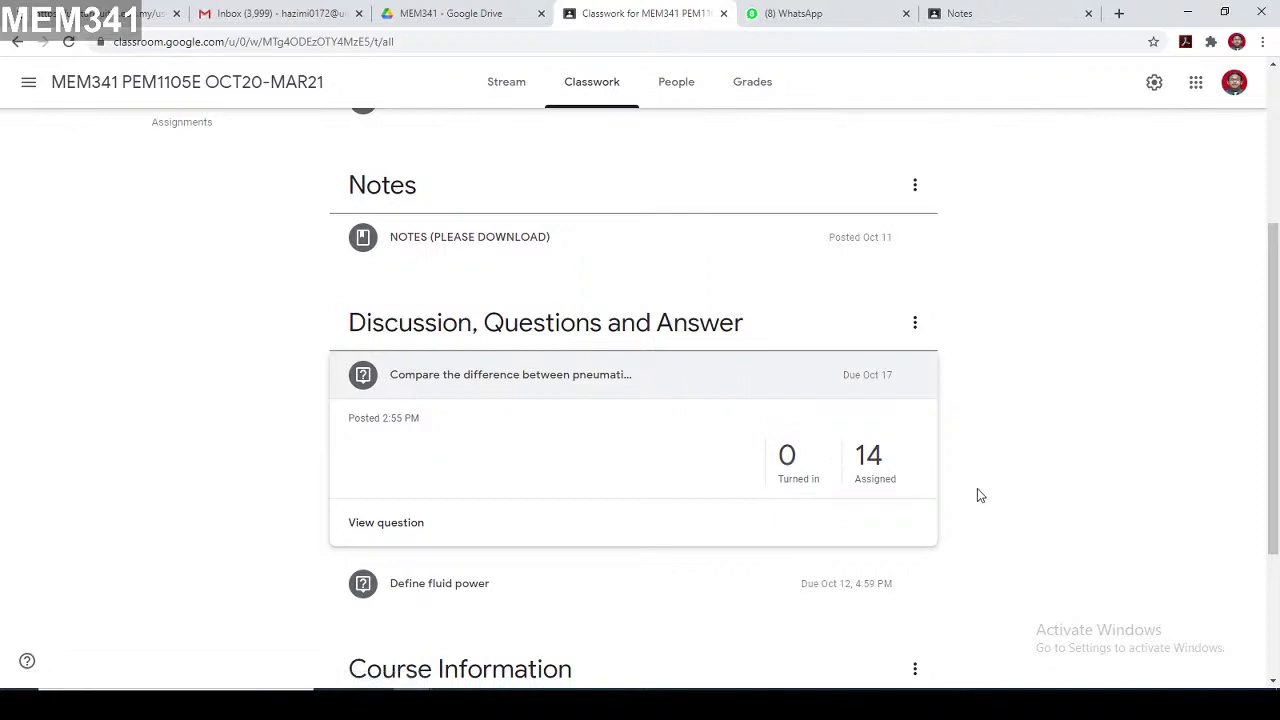
Step: Expand the Attendance Form material under Attendance and open its linked form
{"action": "scroll", "coordinate": [977, 488], "scroll_direction": "up", "scroll_amount": 2}
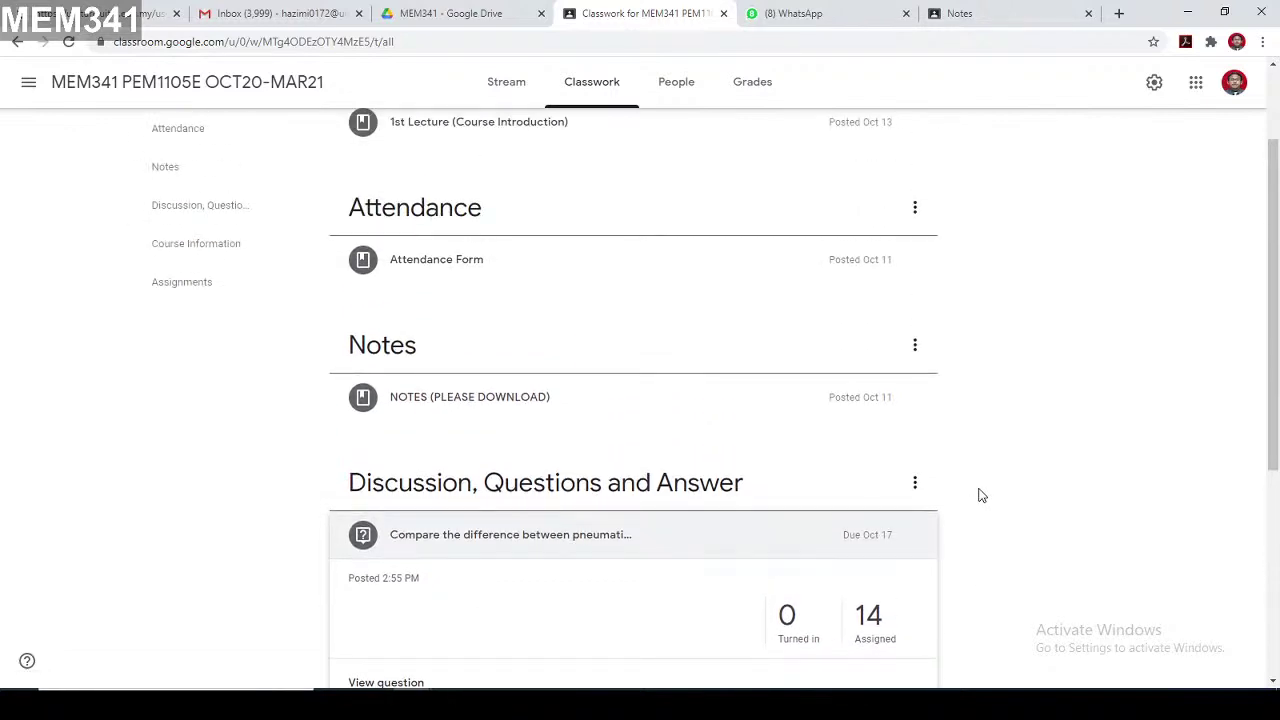
{"action": "scroll", "coordinate": [977, 494], "scroll_direction": "down", "scroll_amount": 1}
{"action": "scroll", "coordinate": [977, 494], "scroll_direction": "up", "scroll_amount": 3}
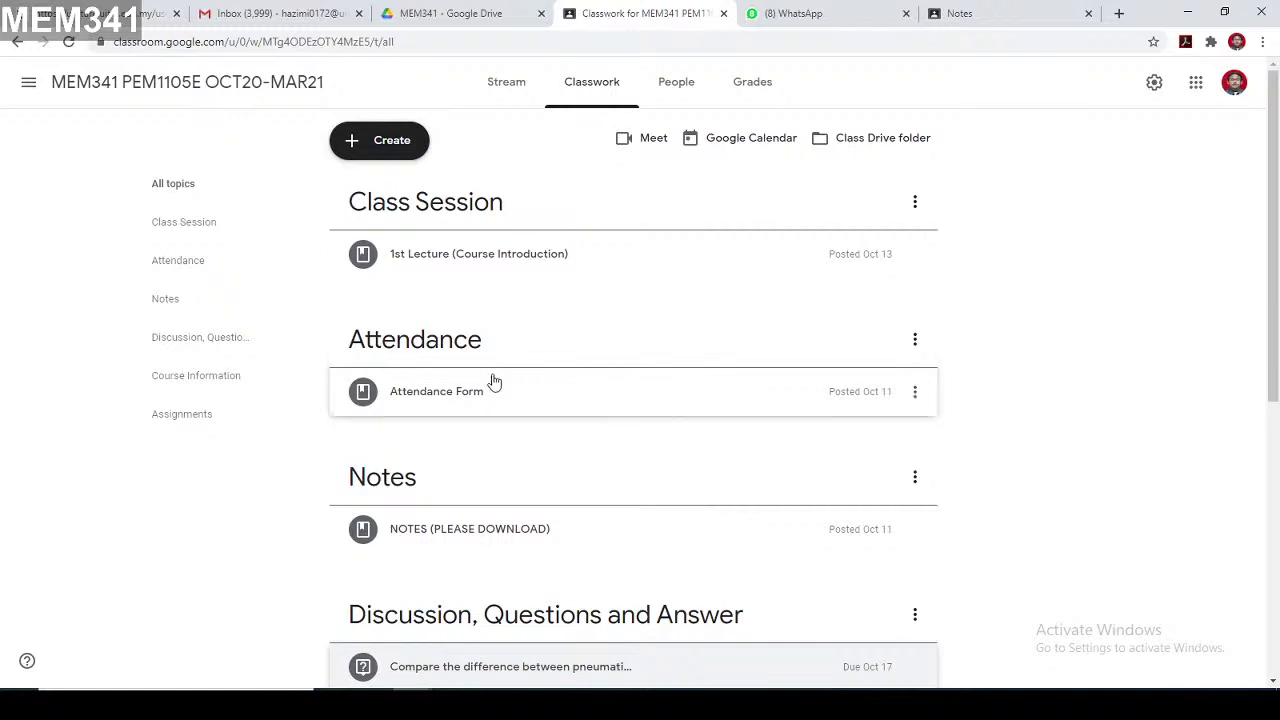
{"action": "left_click", "coordinate": [571, 406]}
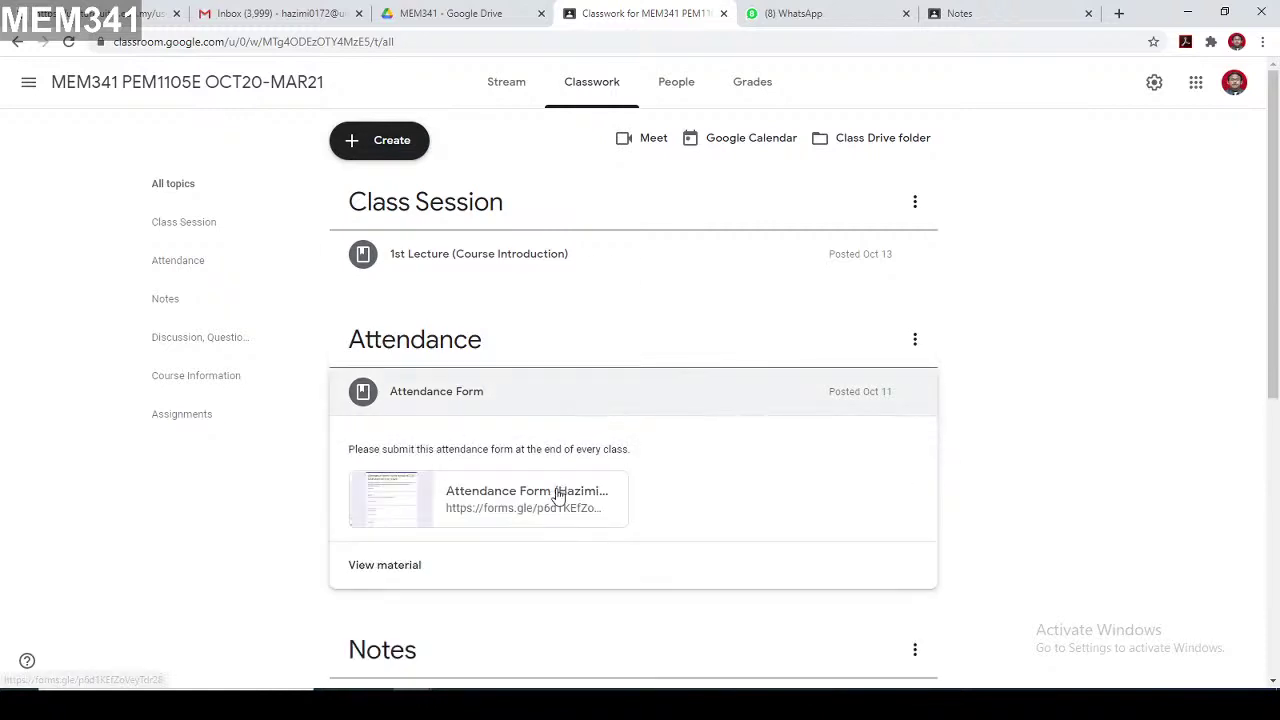
{"action": "left_click", "coordinate": [559, 494]}
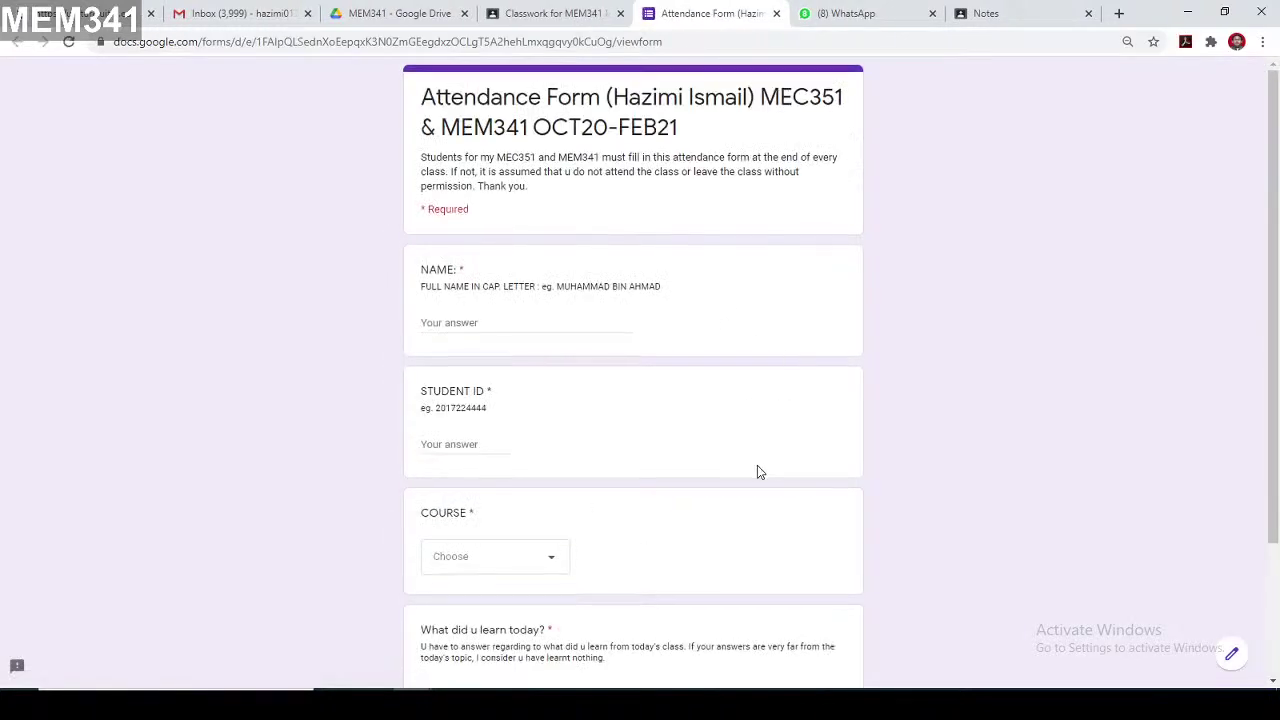
Step: Review the attendance form's fields down to the "What did u learn today?" answer
{"action": "scroll", "coordinate": [757, 468], "scroll_direction": "down", "scroll_amount": 3}
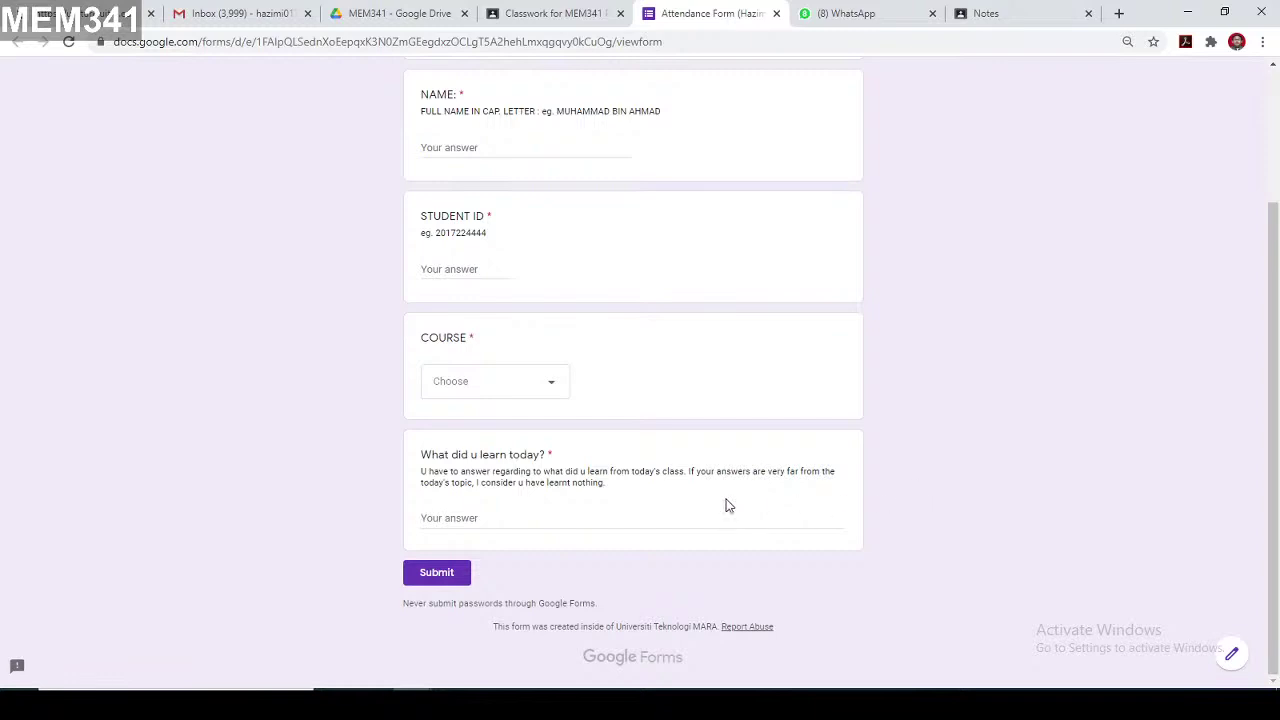
{"action": "left_click", "coordinate": [446, 520]}
{"action": "left_click", "coordinate": [867, 461]}
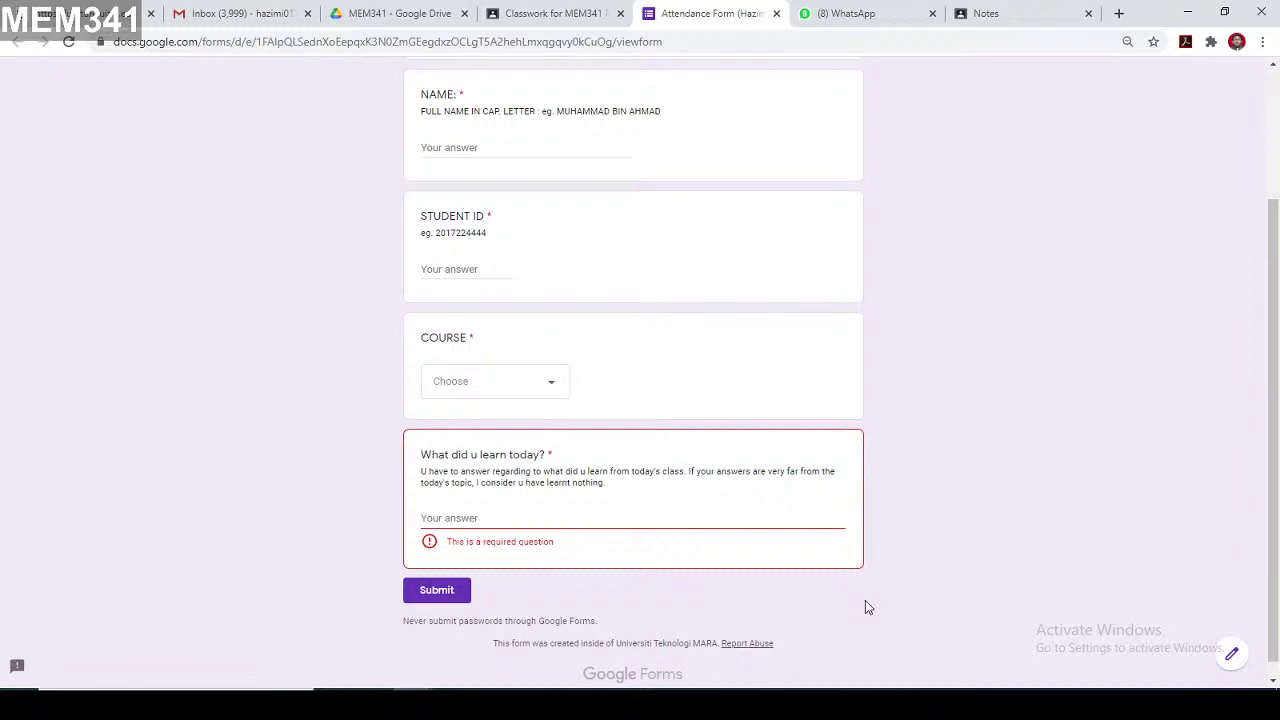
Step: Check the MEM341 E1/E2 group chat in WhatsApp and return to the Classwork page
{"action": "key", "text": "ctrl+shift+Tab"}
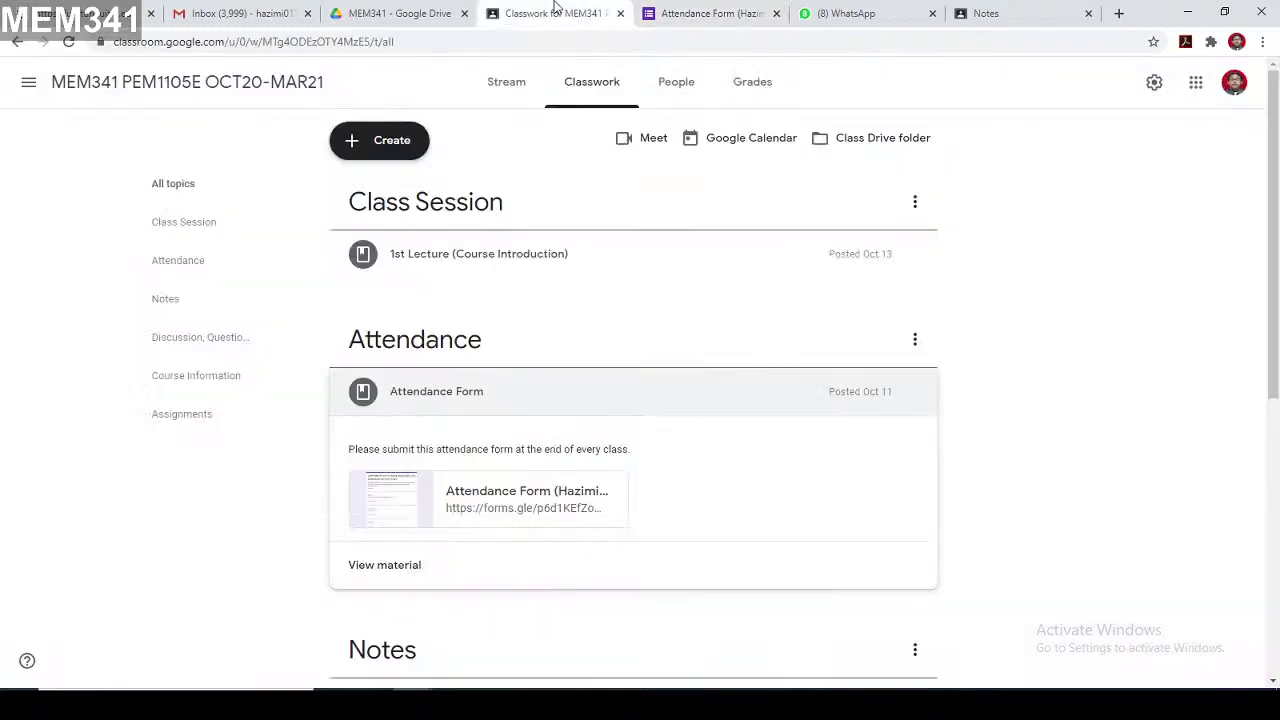
{"action": "left_click", "coordinate": [668, 12]}
{"action": "left_click", "coordinate": [910, 14]}
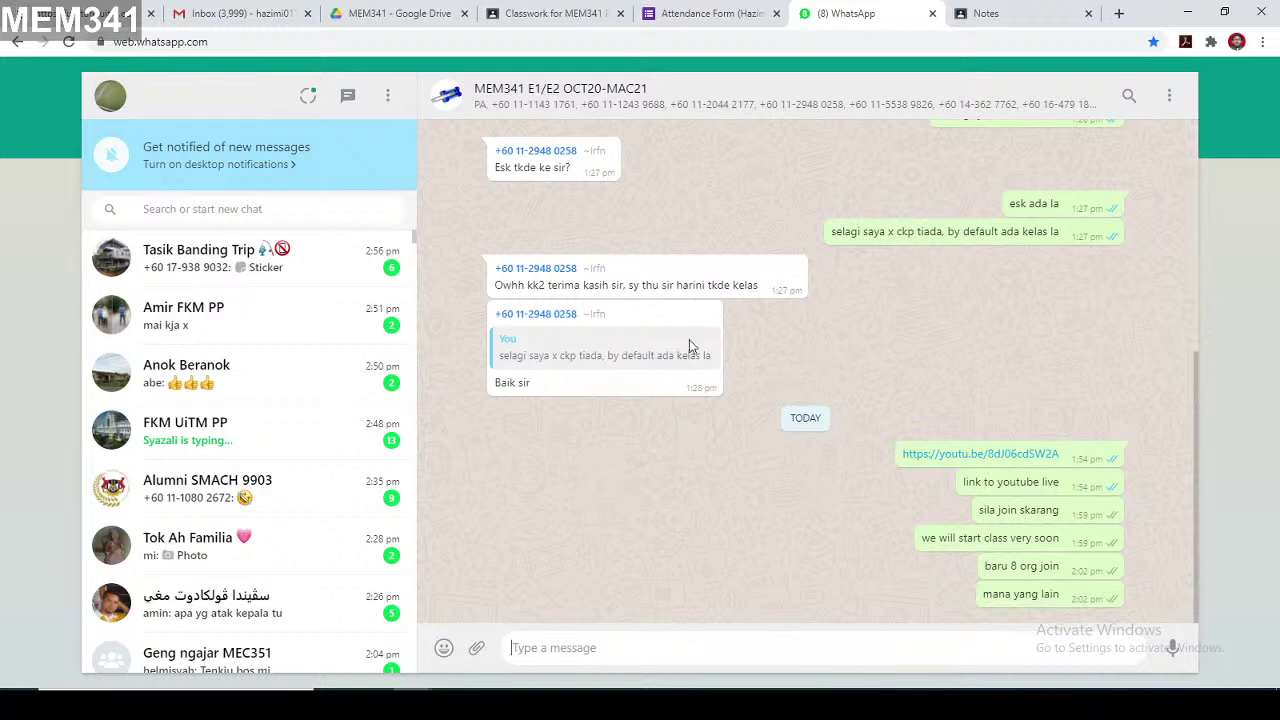
{"action": "left_click", "coordinate": [710, 13]}
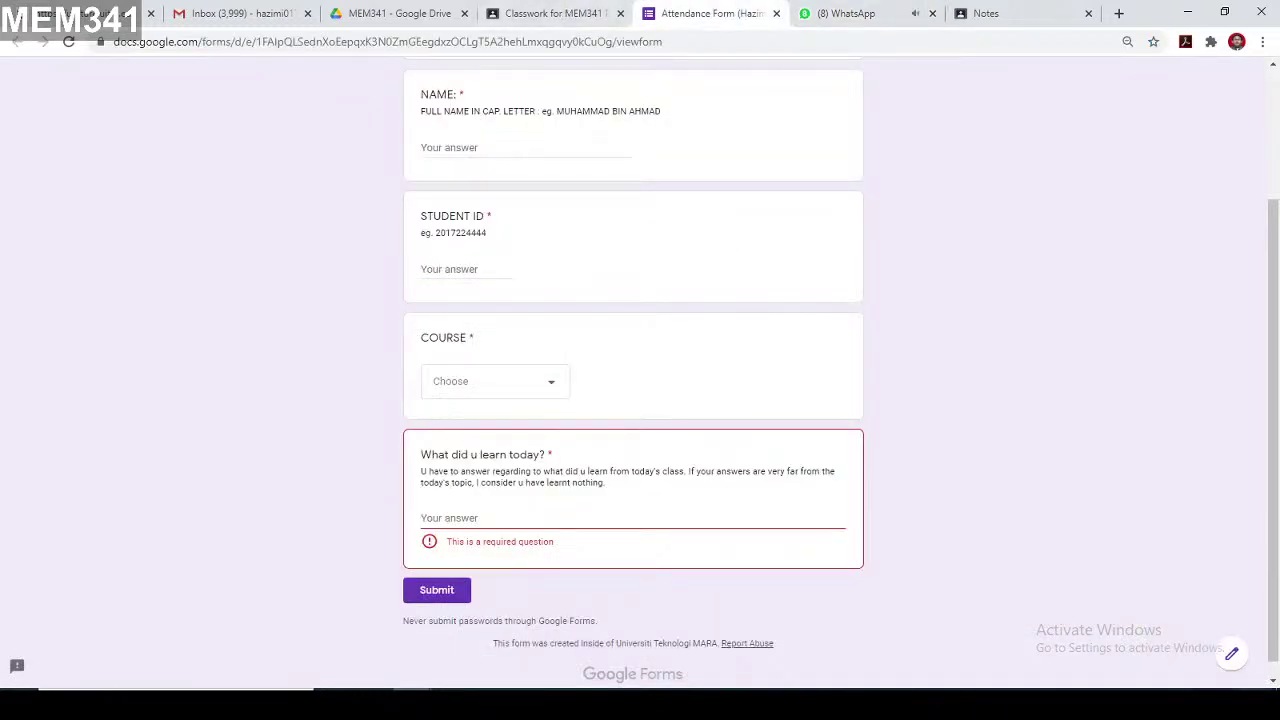
{"action": "left_click", "coordinate": [553, 13]}
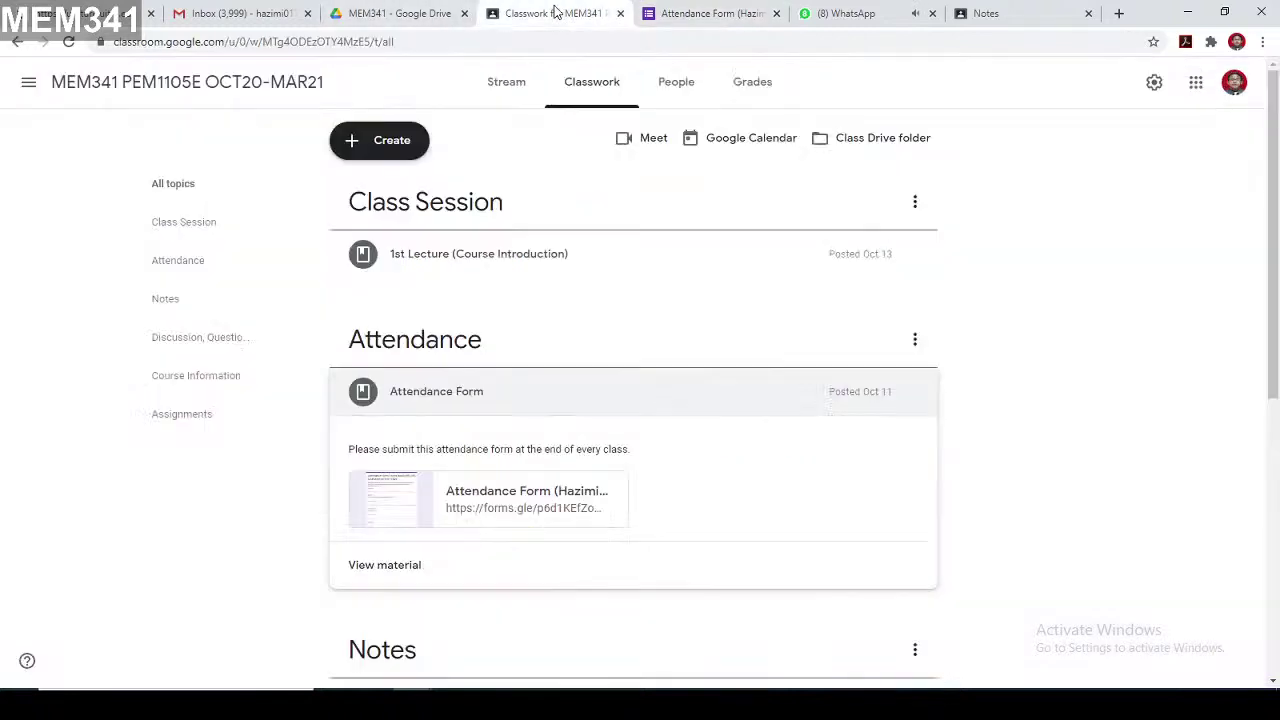
Step: View the MEM341 folder in Google Drive and return to the Classwork page in Google Classroom
{"action": "left_click", "coordinate": [405, 13]}
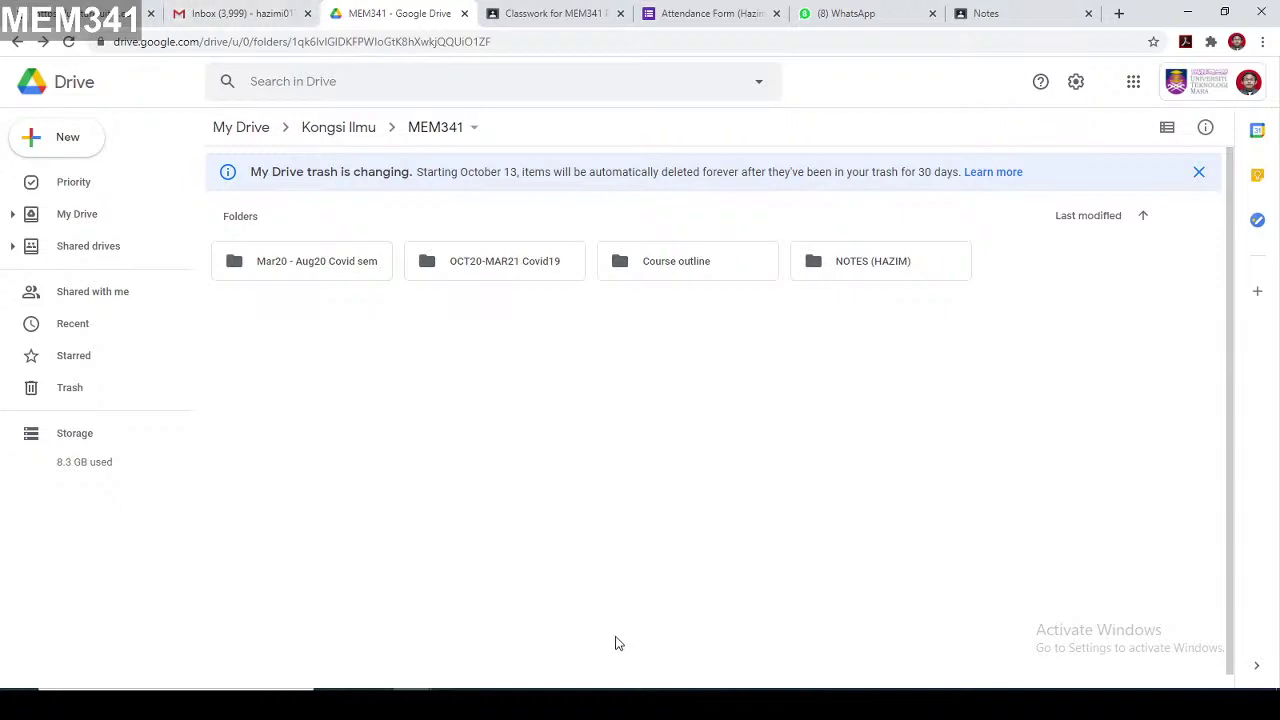
{"action": "left_click", "coordinate": [266, 12]}
{"action": "left_click", "coordinate": [378, 13]}
{"action": "left_click", "coordinate": [538, 10]}
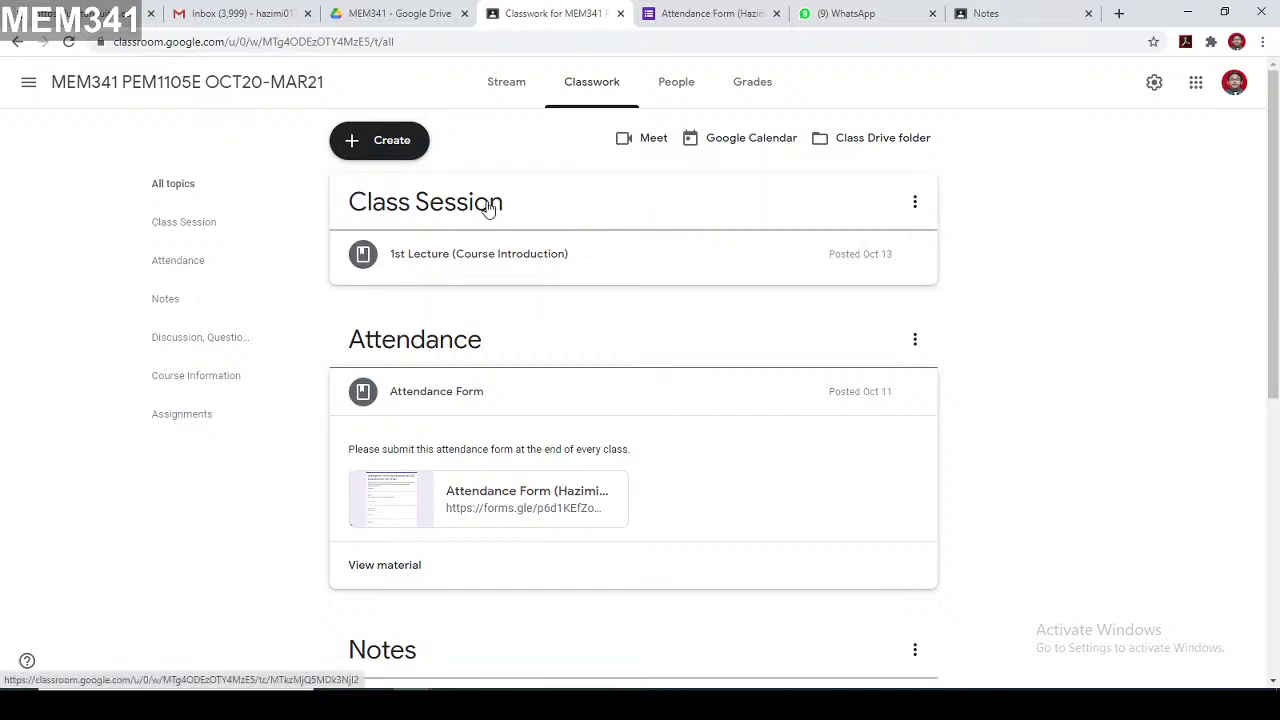
Step: View the 1st Lecture (Course Introduction) material with its recorded video link, collapse it, and look over the remaining topics
{"action": "left_click", "coordinate": [605, 261]}
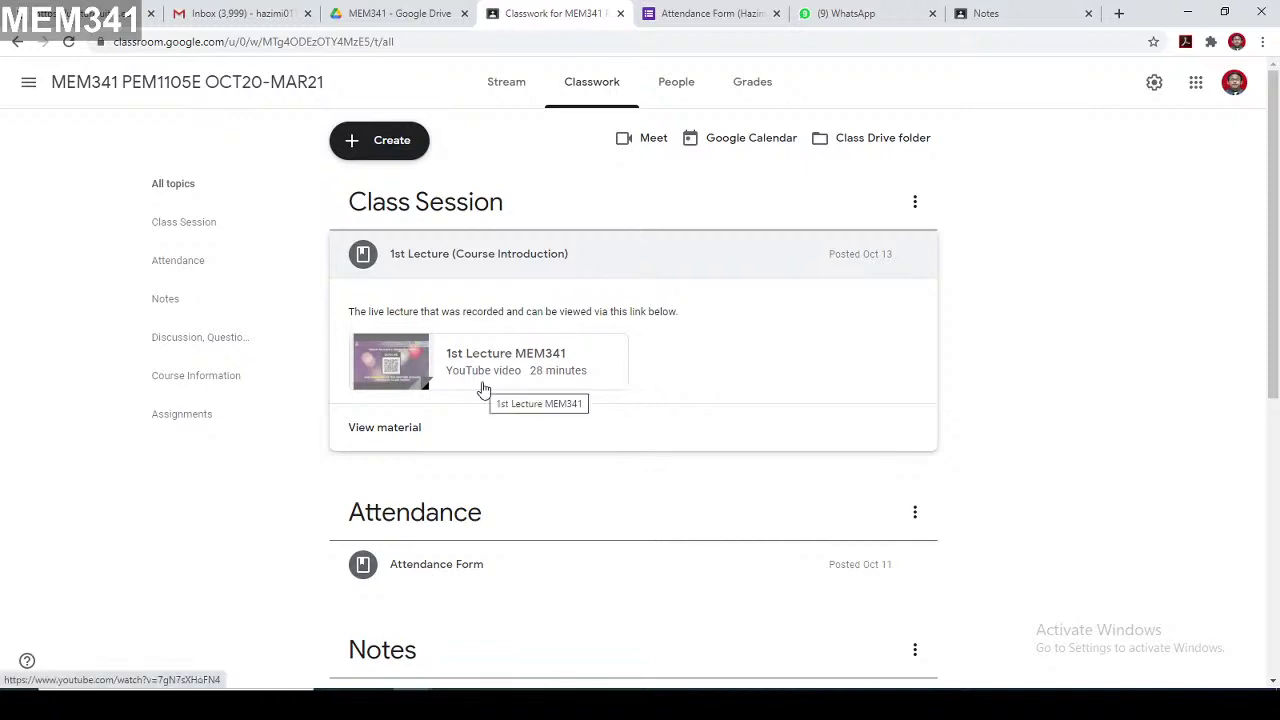
{"action": "left_click", "coordinate": [491, 263]}
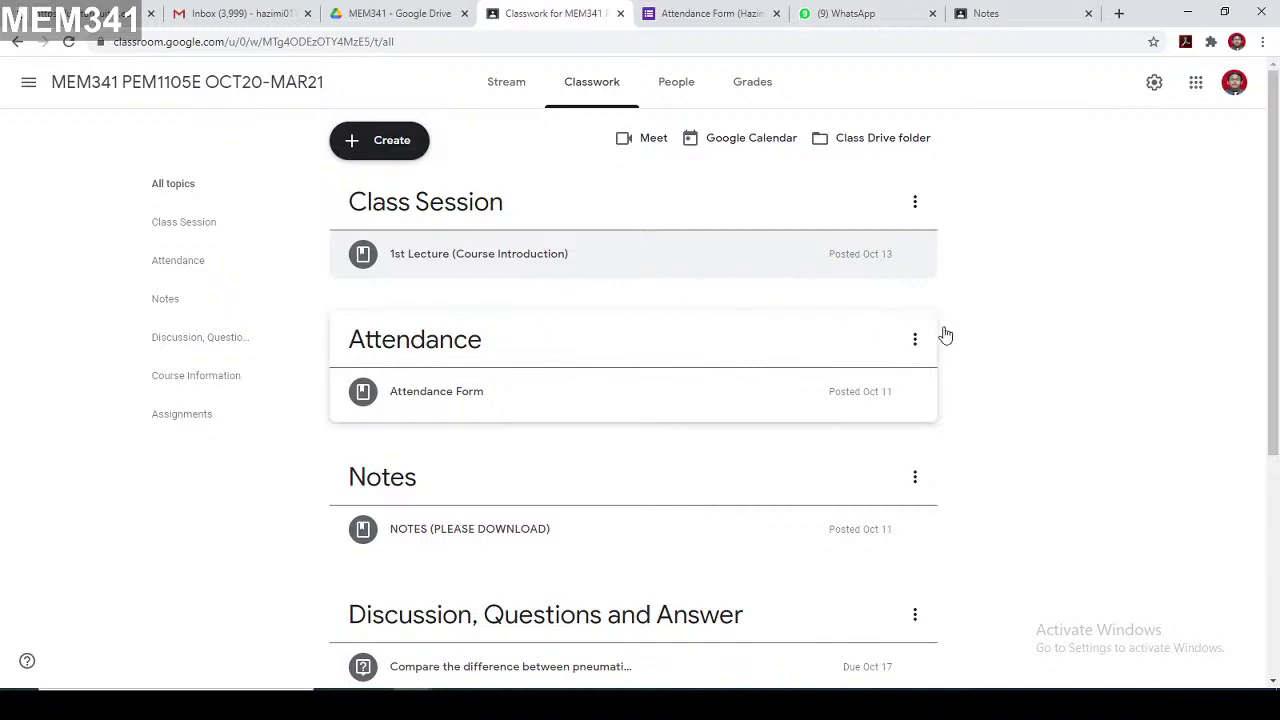
{"action": "scroll", "coordinate": [975, 418], "scroll_direction": "down", "scroll_amount": 4}
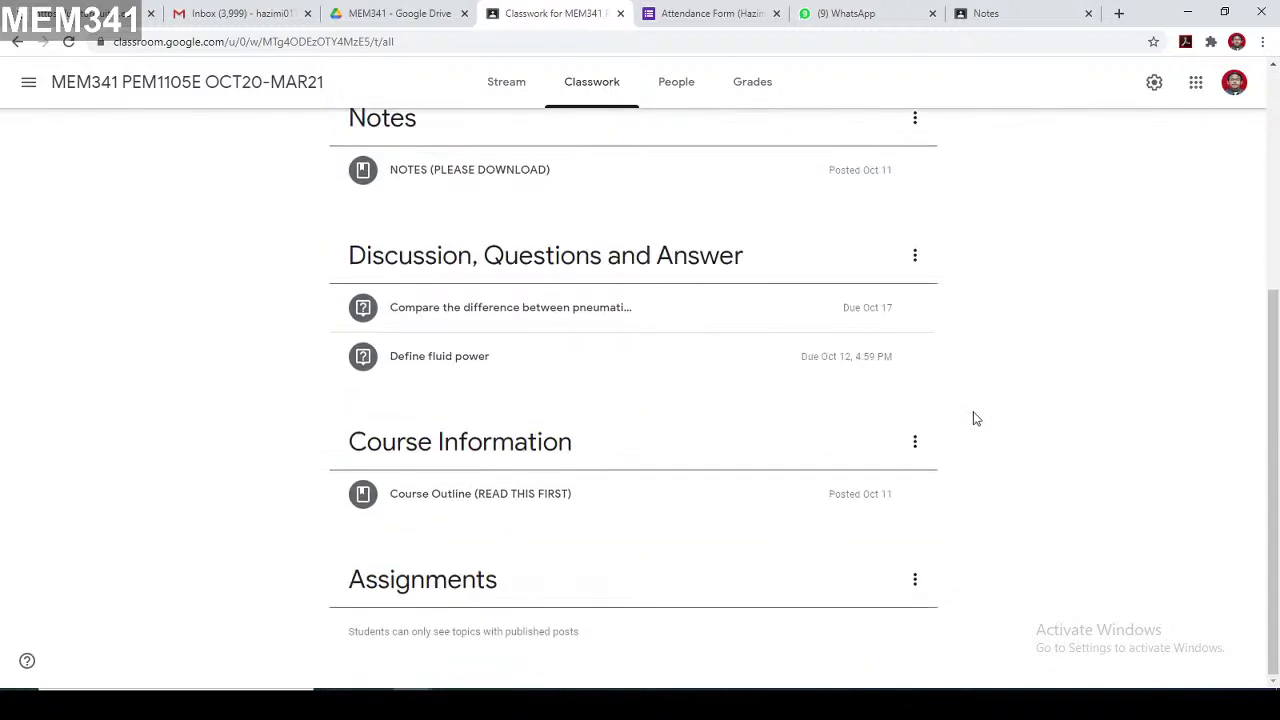
{"action": "scroll", "coordinate": [975, 418], "scroll_direction": "up", "scroll_amount": 5}
Step: Read the unread message in the class WhatsApp group and go back to the Classwork page
{"action": "left_click", "coordinate": [840, 13]}
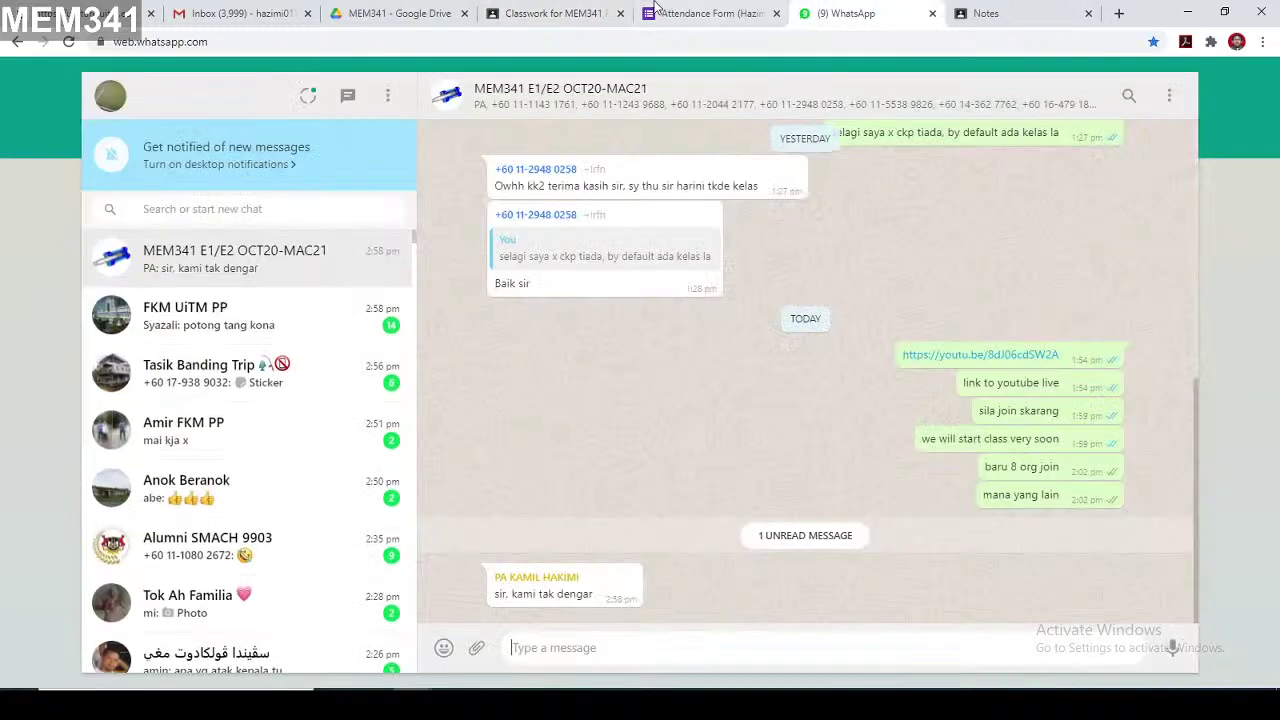
{"action": "left_click", "coordinate": [566, 16]}
{"action": "left_click", "coordinate": [393, 18]}
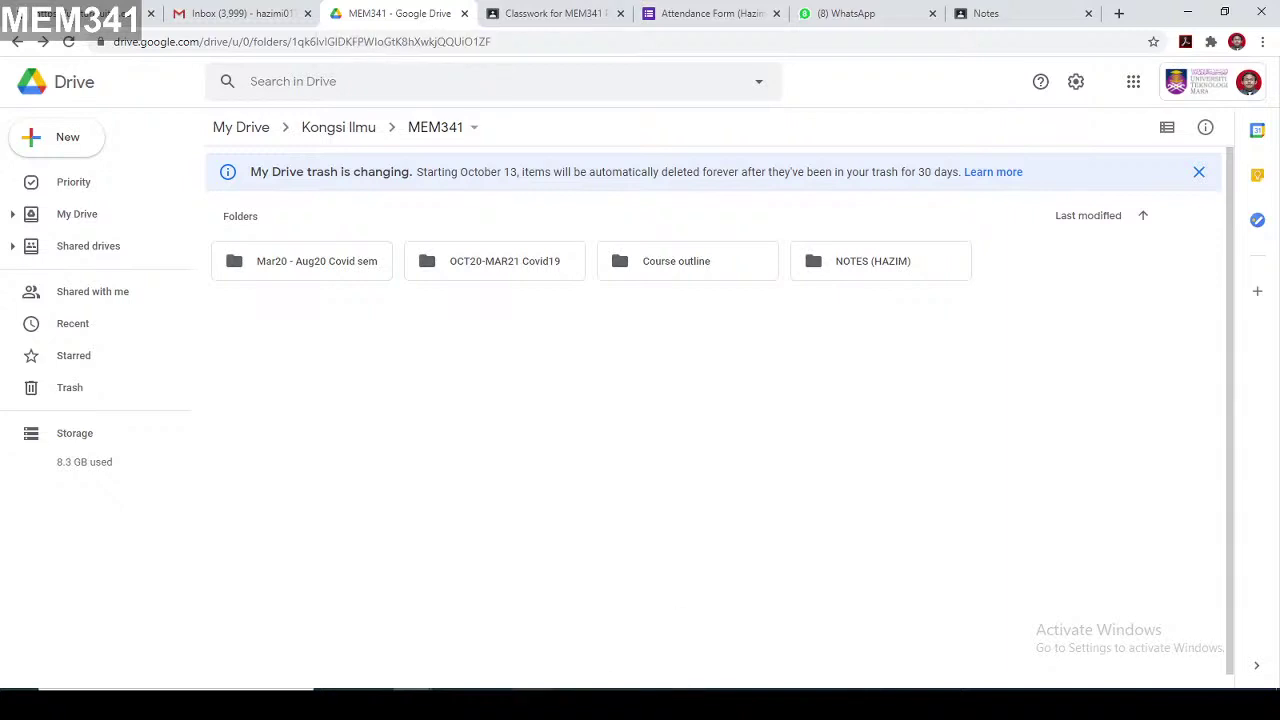
{"action": "left_click", "coordinate": [555, 8]}
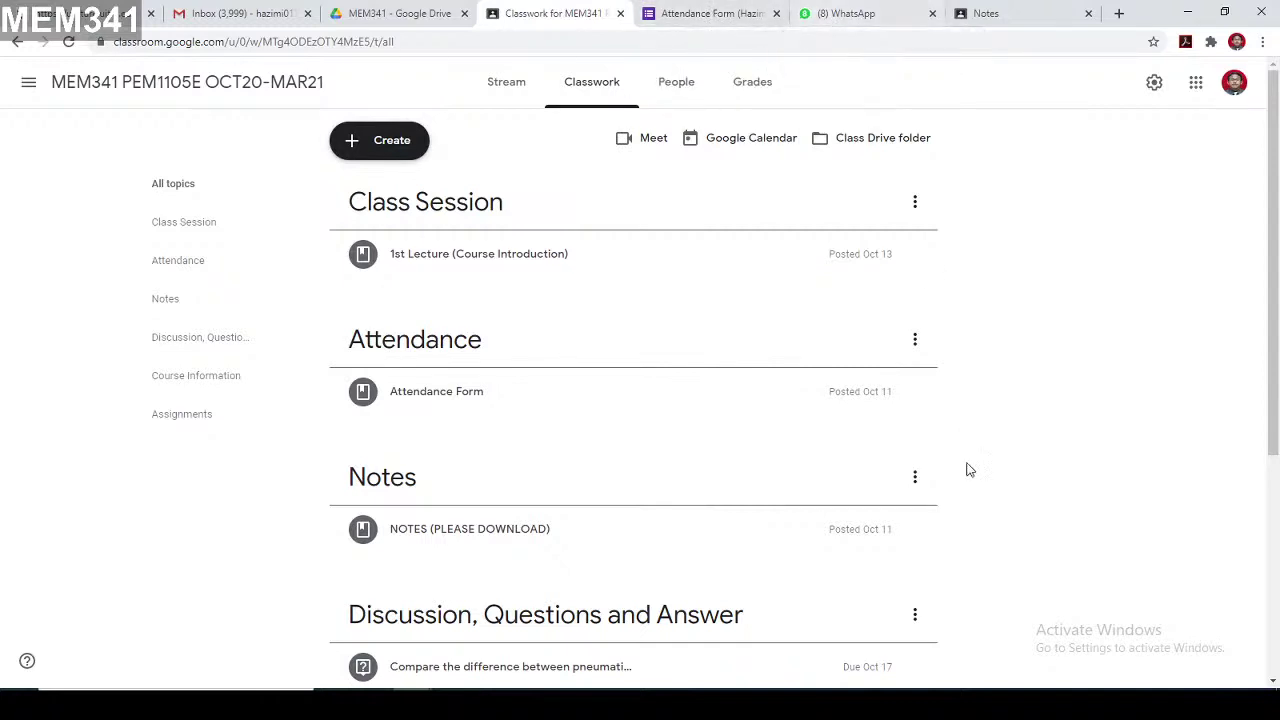
Step: Go through the open attendance form again, ending at the "What did u learn today?" answer
{"action": "scroll", "coordinate": [966, 460], "scroll_direction": "down", "scroll_amount": 2}
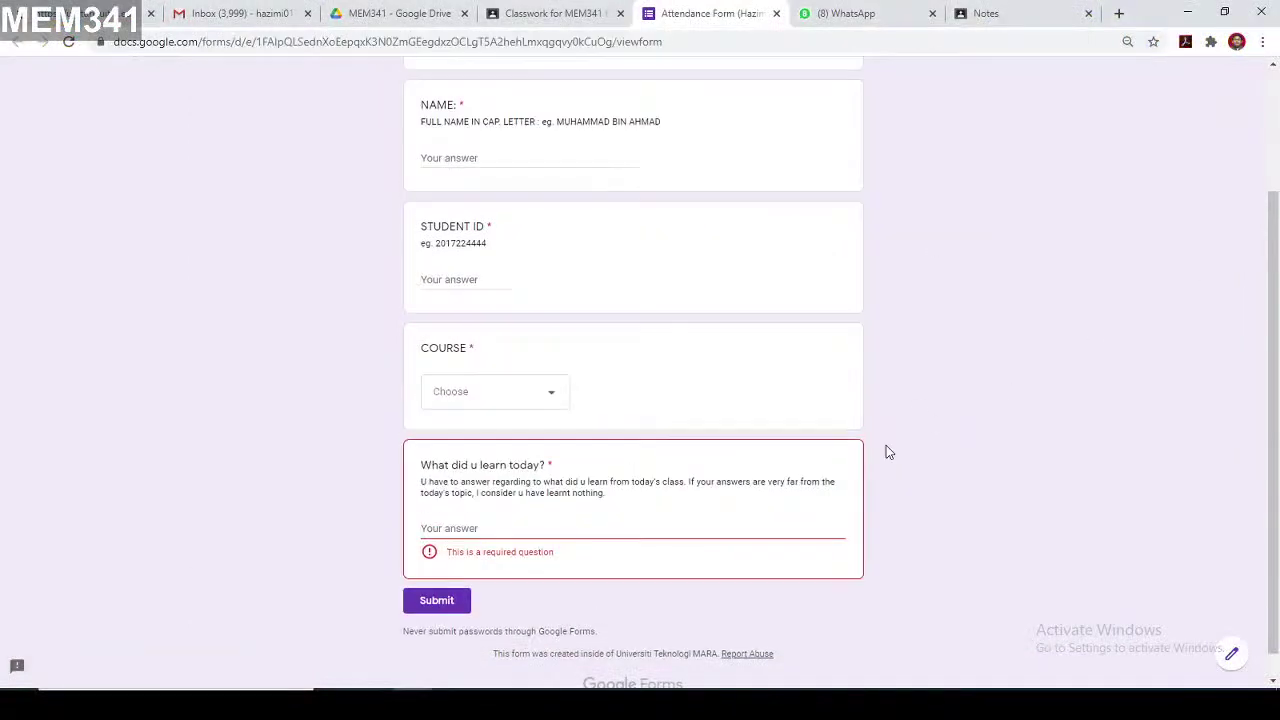
{"action": "scroll", "coordinate": [886, 445], "scroll_direction": "up", "scroll_amount": 2}
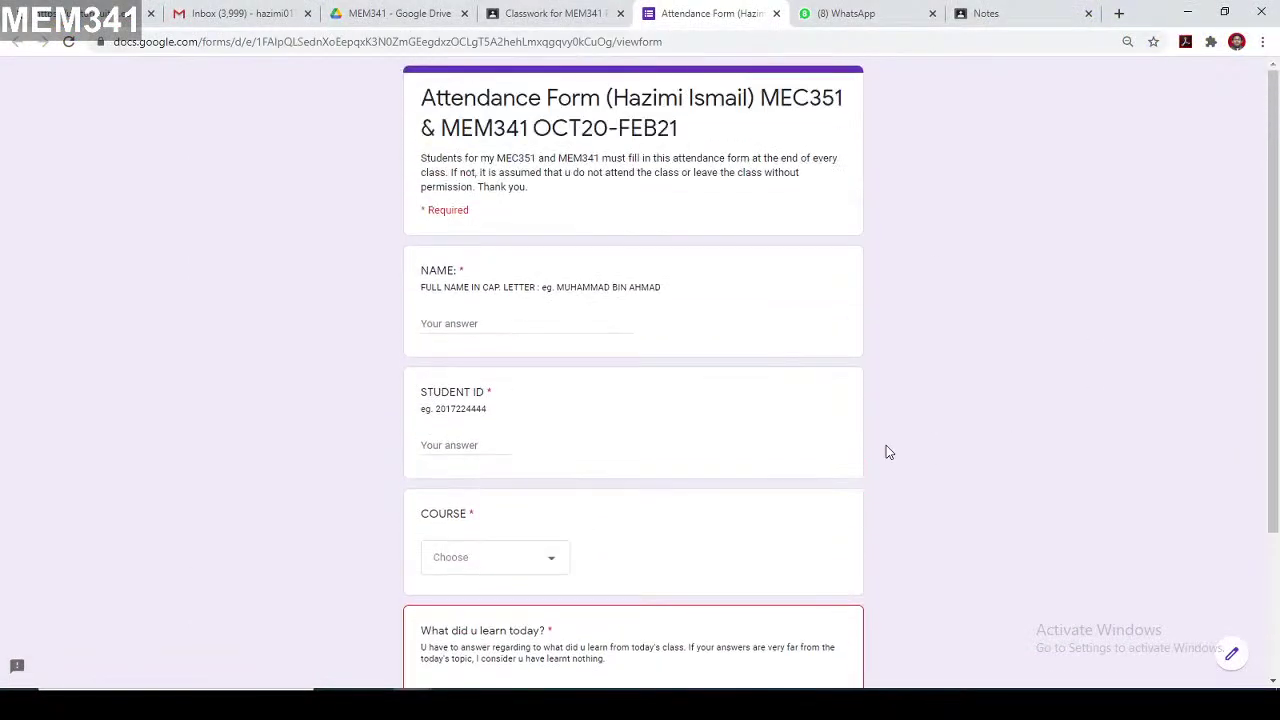
{"action": "scroll", "coordinate": [600, 363], "scroll_direction": "down", "scroll_amount": 2}
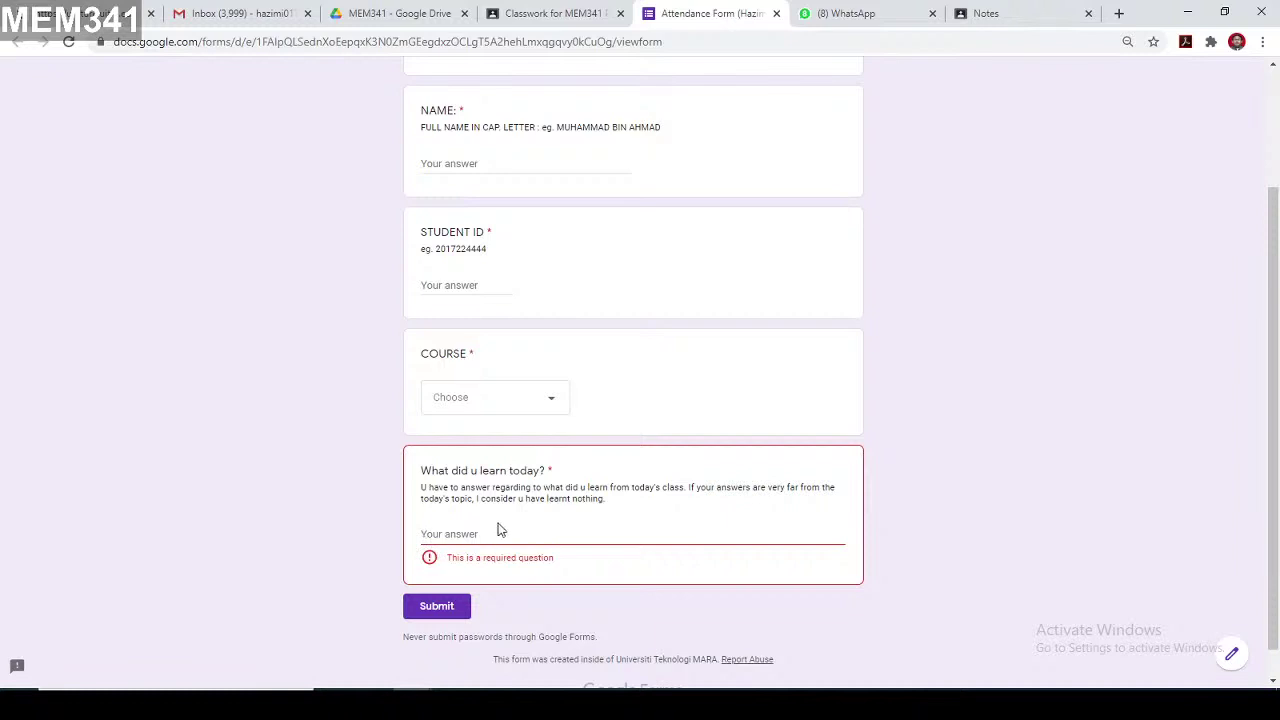
{"action": "left_click", "coordinate": [449, 535]}
Step: Return to the Classwork page and expand the pneumatic comparison question under Discussion, Questions and Answer
{"action": "left_click", "coordinate": [551, 12]}
{"action": "scroll", "coordinate": [957, 400], "scroll_direction": "up", "scroll_amount": 1}
{"action": "scroll", "coordinate": [957, 400], "scroll_direction": "down", "scroll_amount": 2}
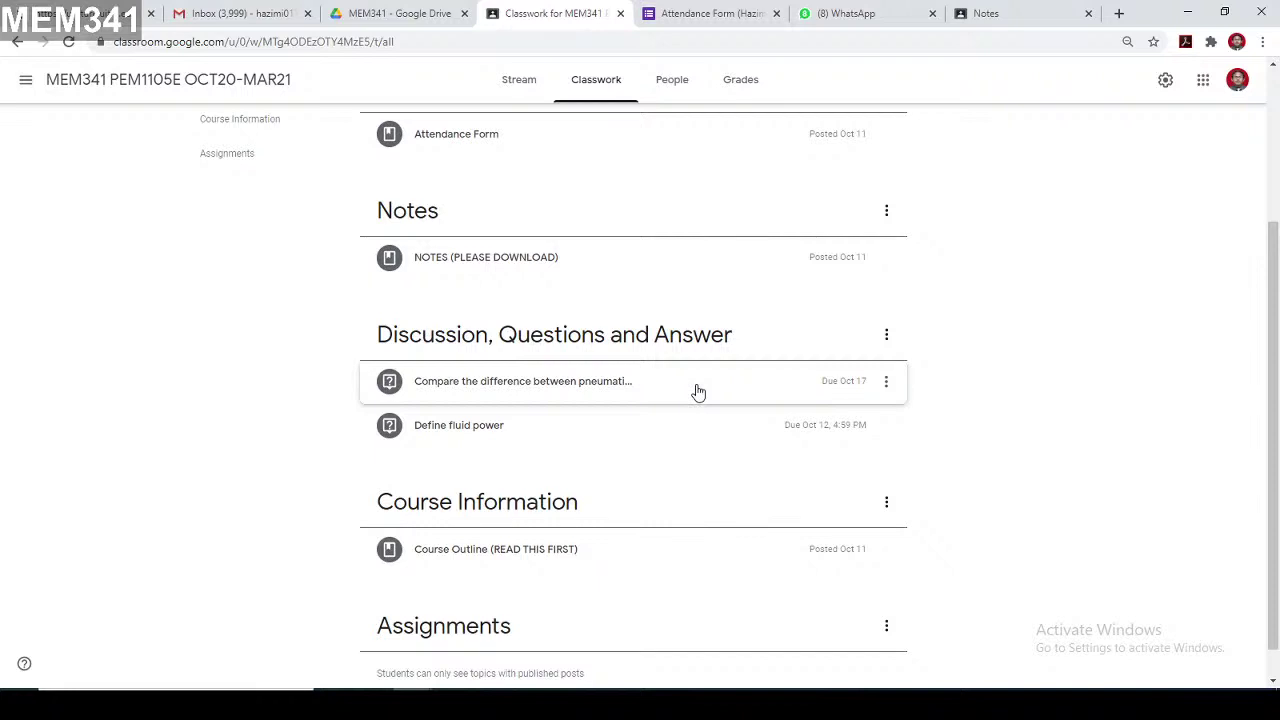
{"action": "left_click", "coordinate": [655, 397]}
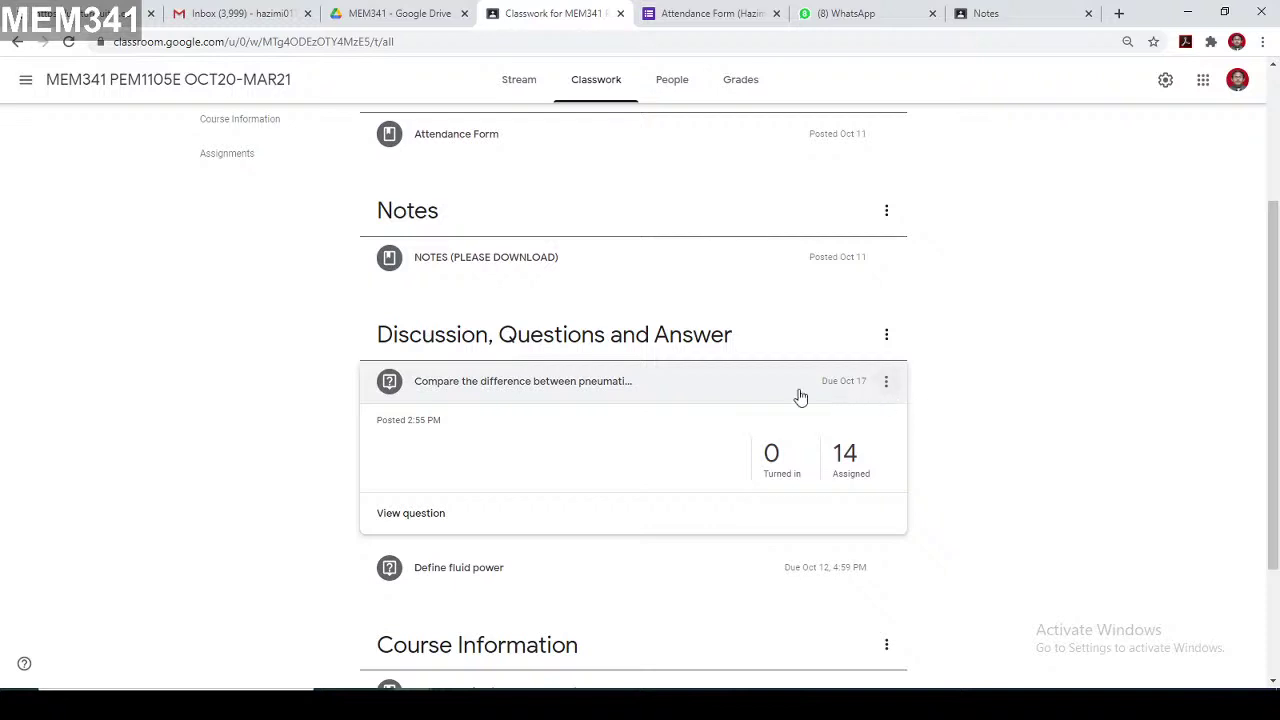
{"action": "scroll", "coordinate": [786, 455], "scroll_direction": "up", "scroll_amount": 3}
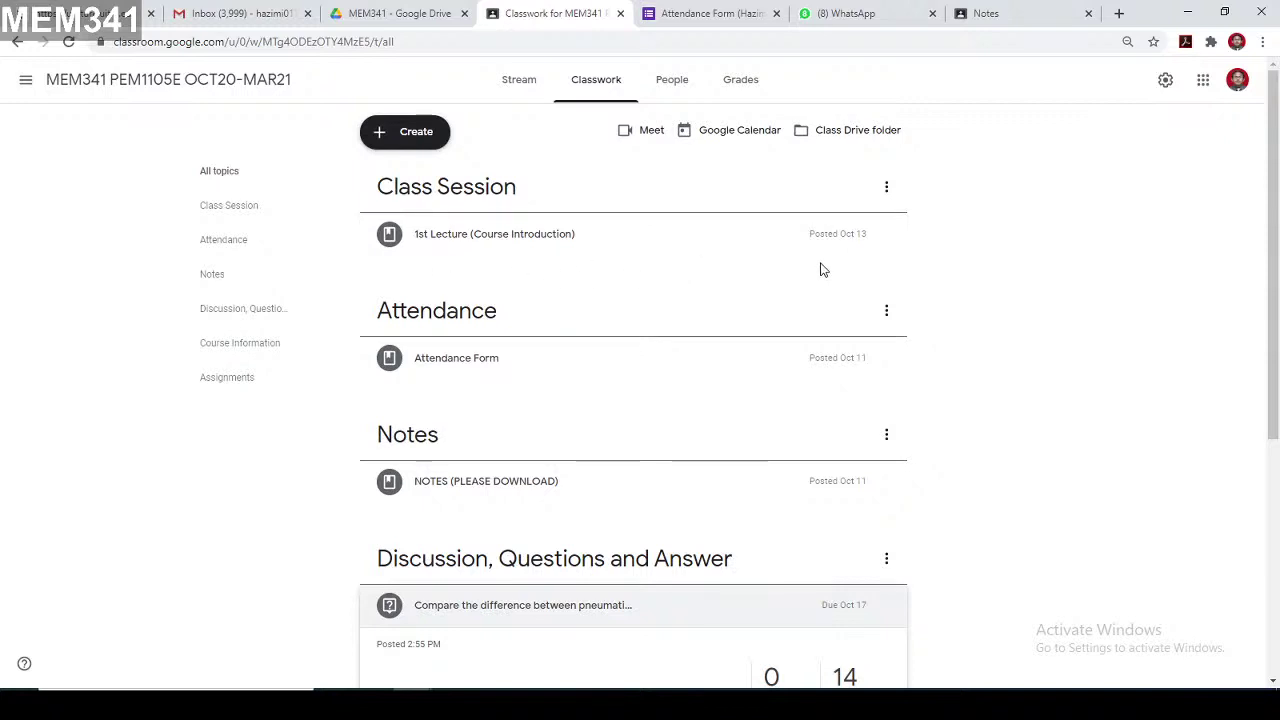
{"action": "scroll", "coordinate": [822, 269], "scroll_direction": "down", "scroll_amount": 2}
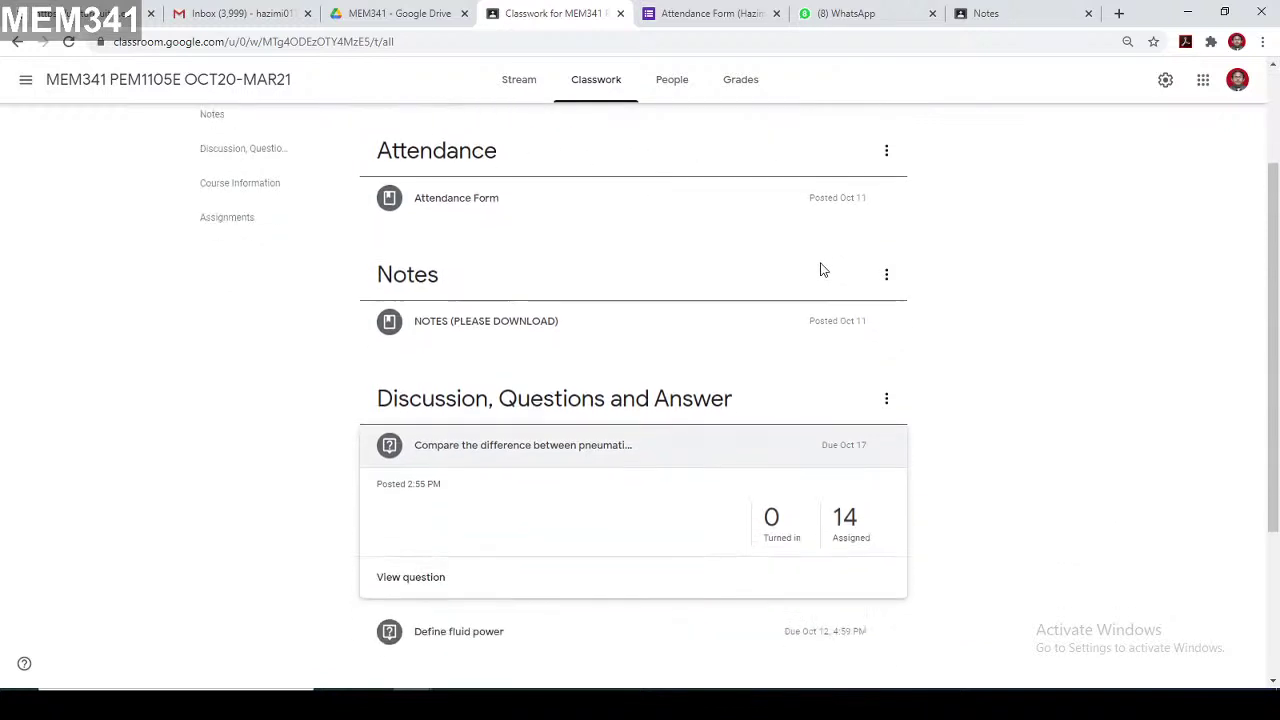
Step: Look over the Classwork topics and check the MEM341 WhatsApp group for new messages before returning to Classwork
{"action": "scroll", "coordinate": [820, 271], "scroll_direction": "up", "scroll_amount": 2}
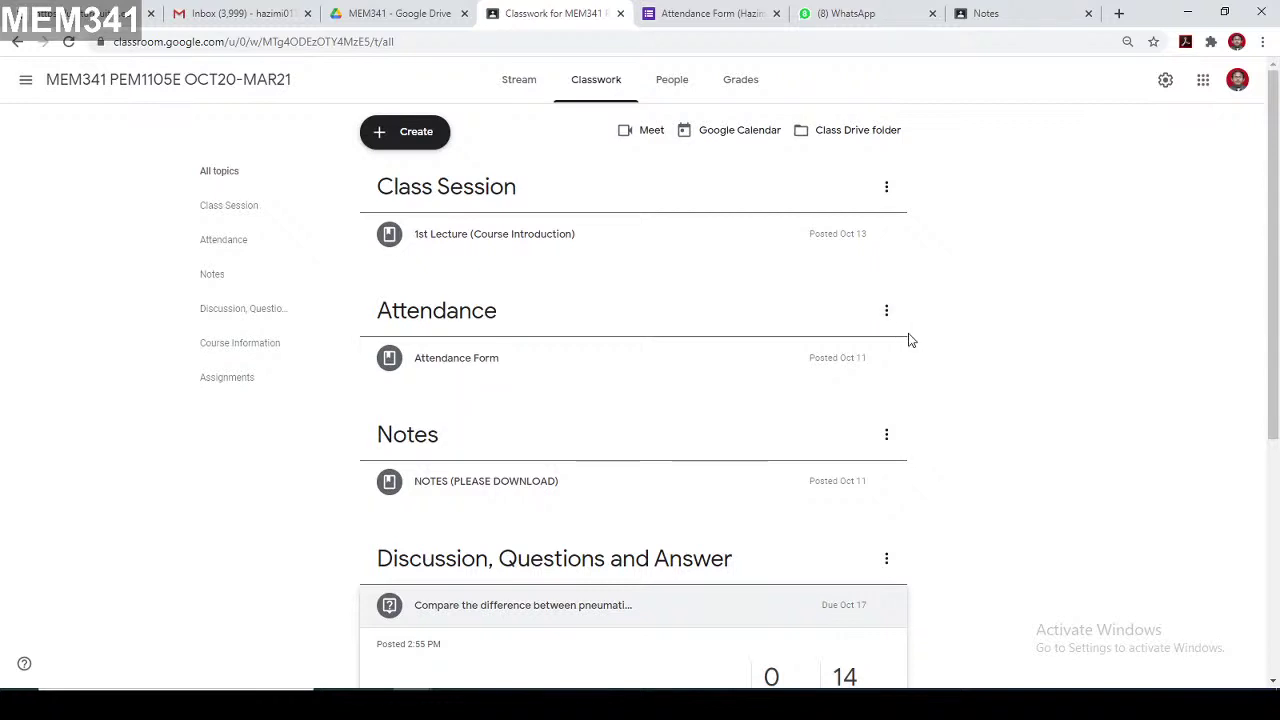
{"action": "scroll", "coordinate": [909, 340], "scroll_direction": "down", "scroll_amount": 2}
{"action": "left_click", "coordinate": [826, 13]}
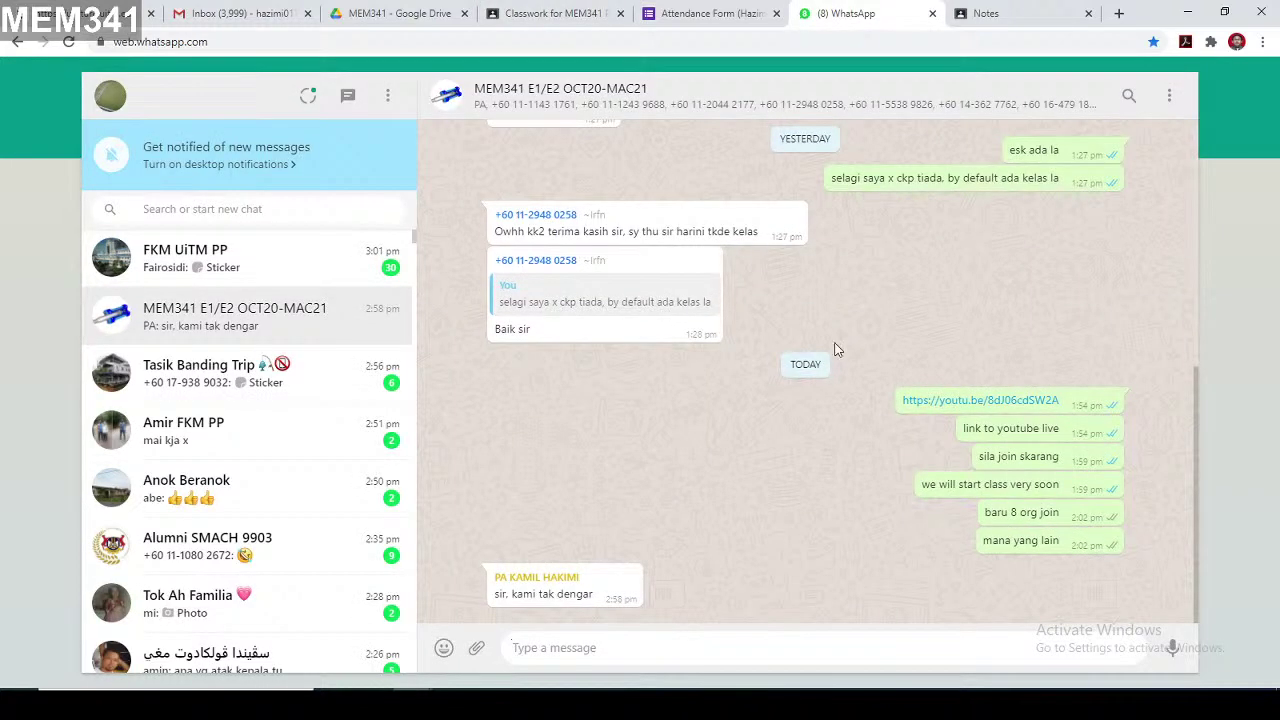
{"action": "left_click", "coordinate": [550, 13]}
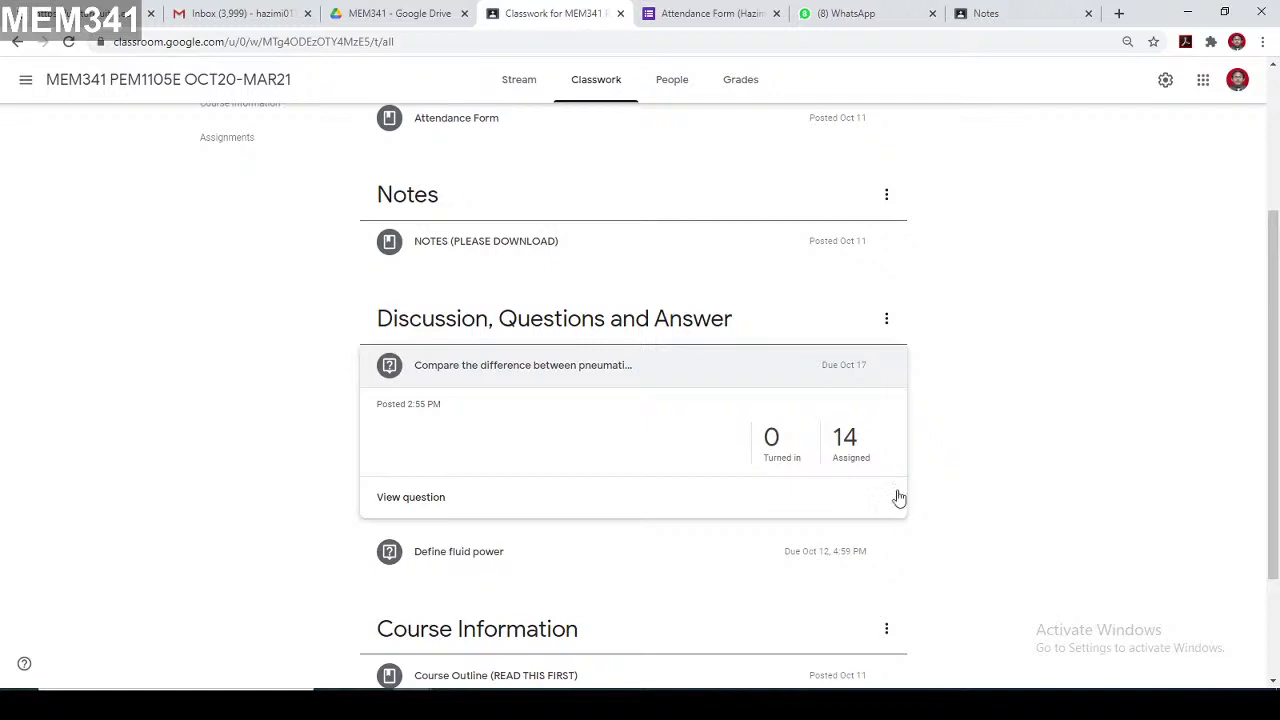
Step: View the Classwork topics down to Assignments and recheck the class WhatsApp group, ending back on the Classwork page
{"action": "scroll", "coordinate": [886, 500], "scroll_direction": "down", "scroll_amount": 2}
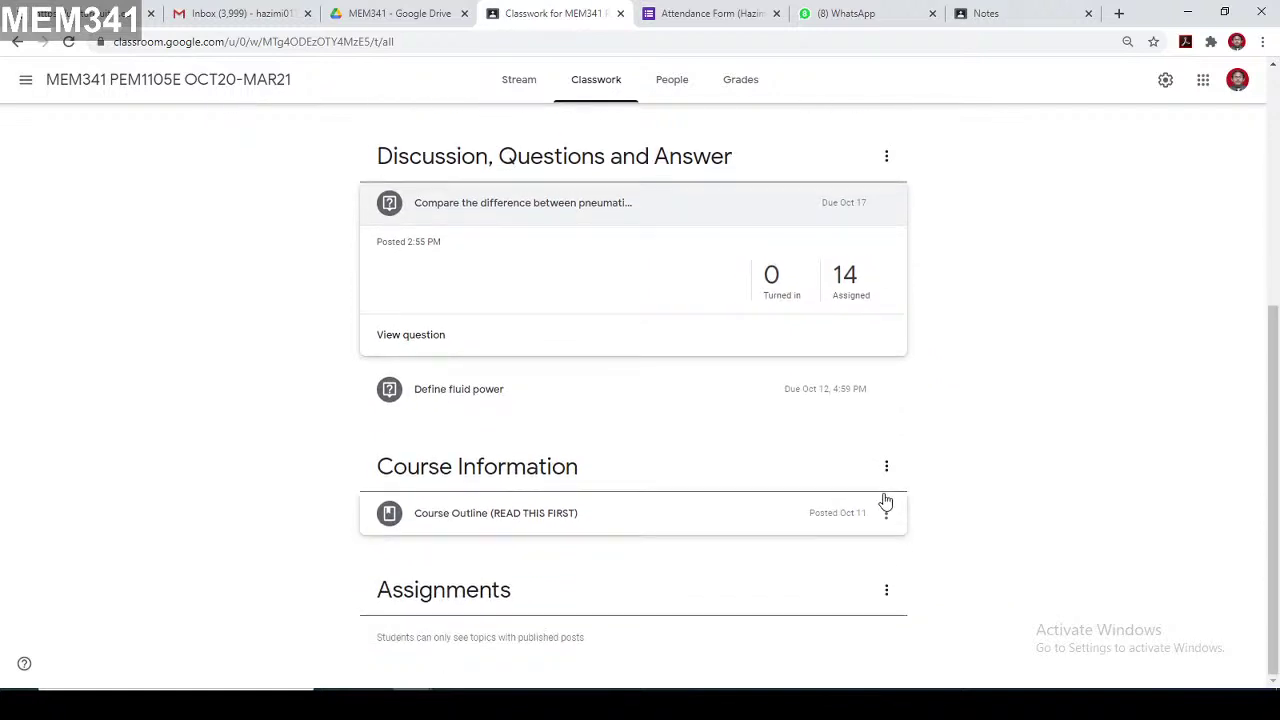
{"action": "left_click", "coordinate": [842, 13]}
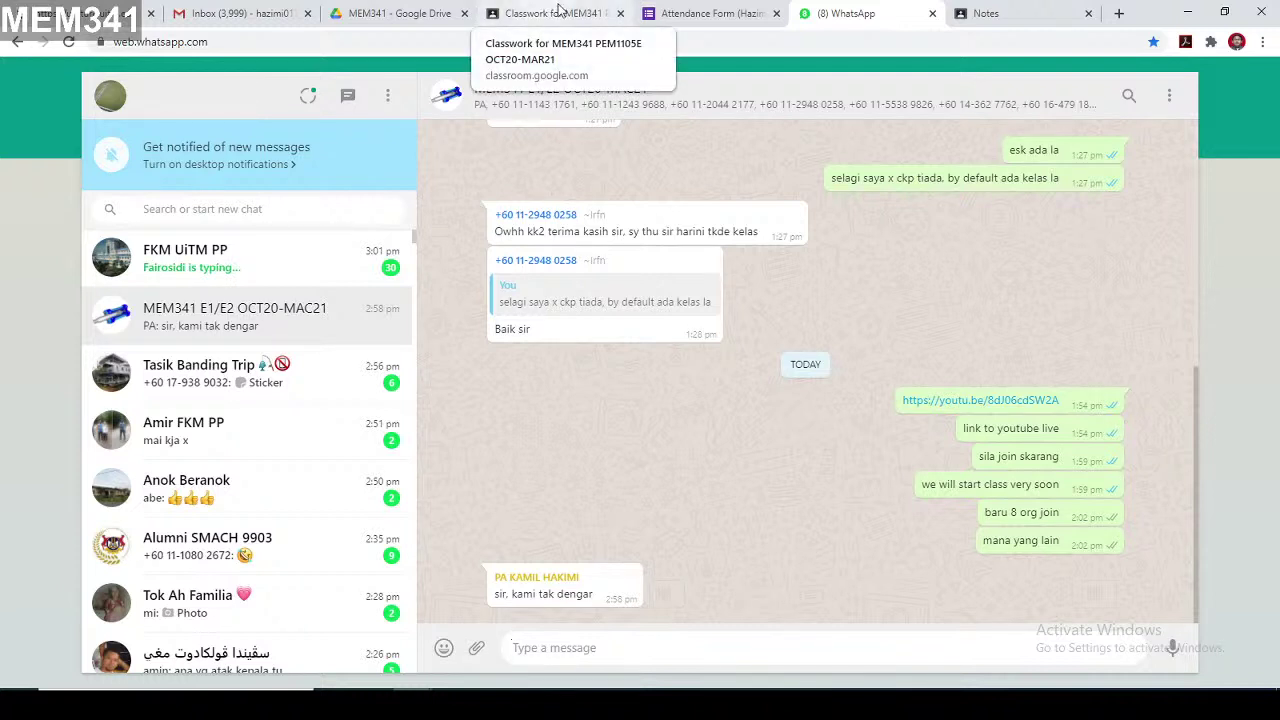
{"action": "left_click", "coordinate": [541, 8]}
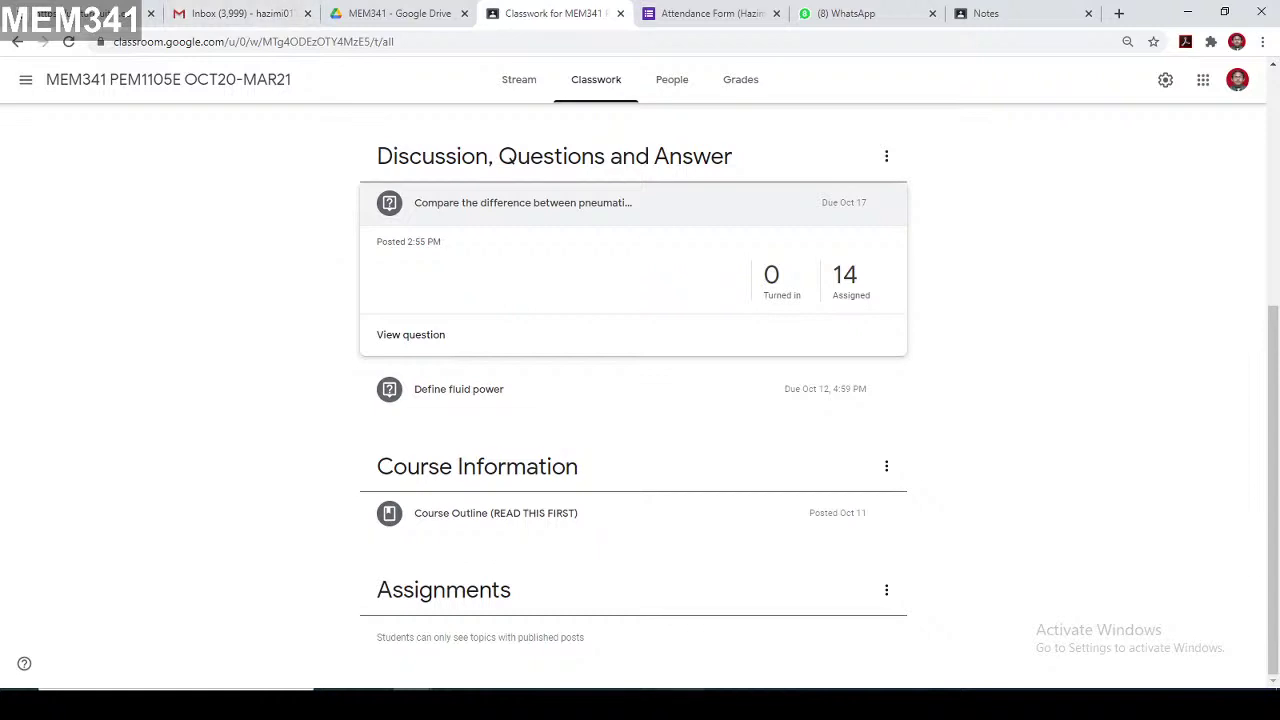
Step: Review the Classwork page once more from Class Session down to the Course Information and Assignments topics
{"action": "mouse_move", "coordinate": [687, 705]}
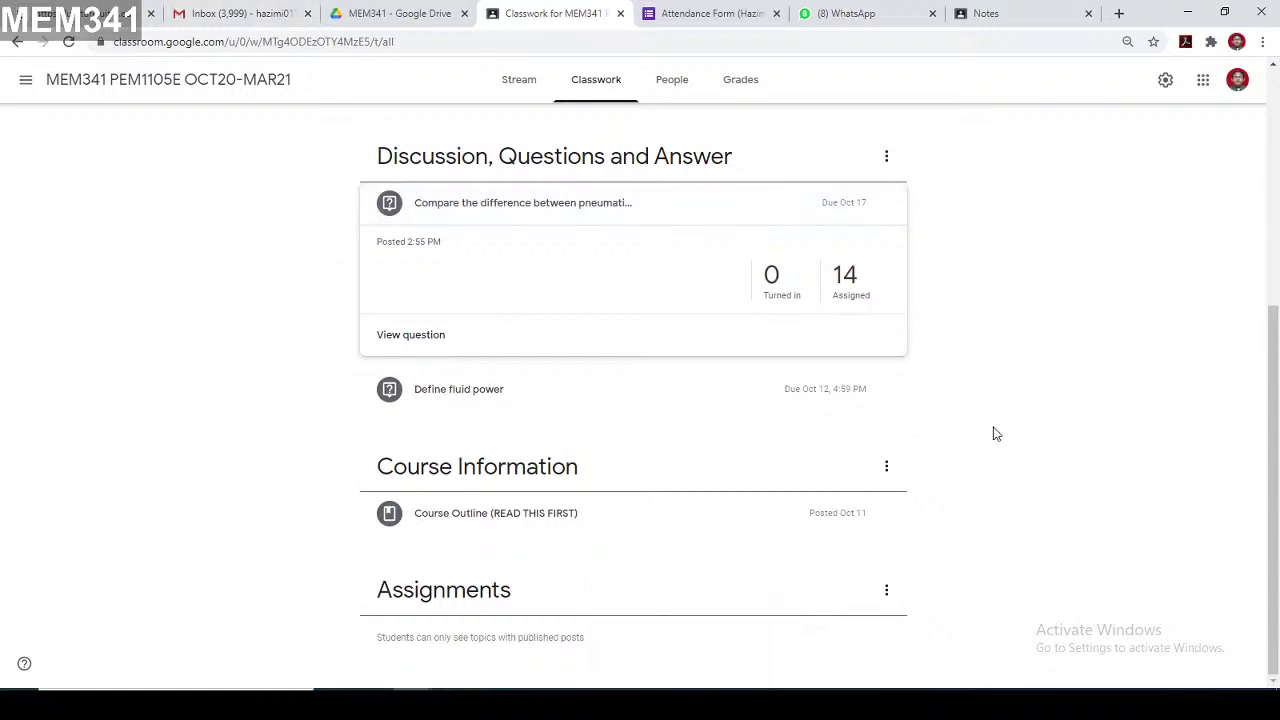
{"action": "scroll", "coordinate": [1000, 441], "scroll_direction": "up", "scroll_amount": 4}
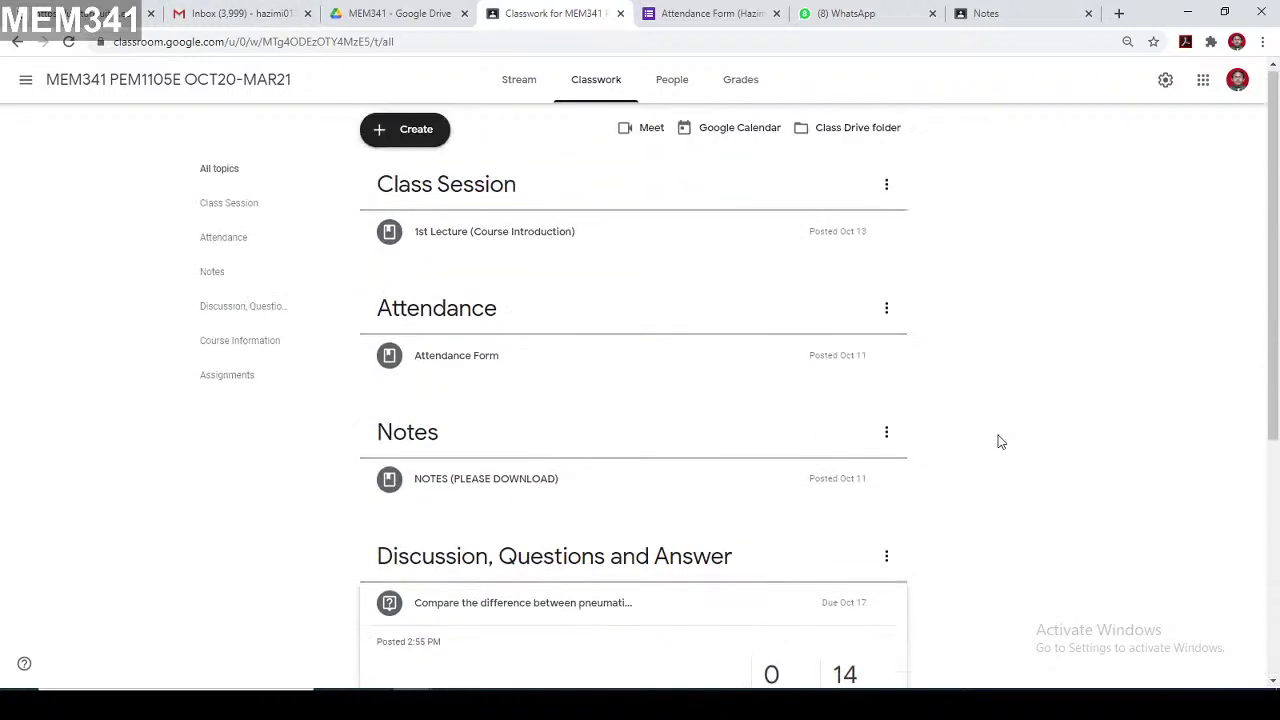
{"action": "scroll", "coordinate": [990, 396], "scroll_direction": "down", "scroll_amount": 3}
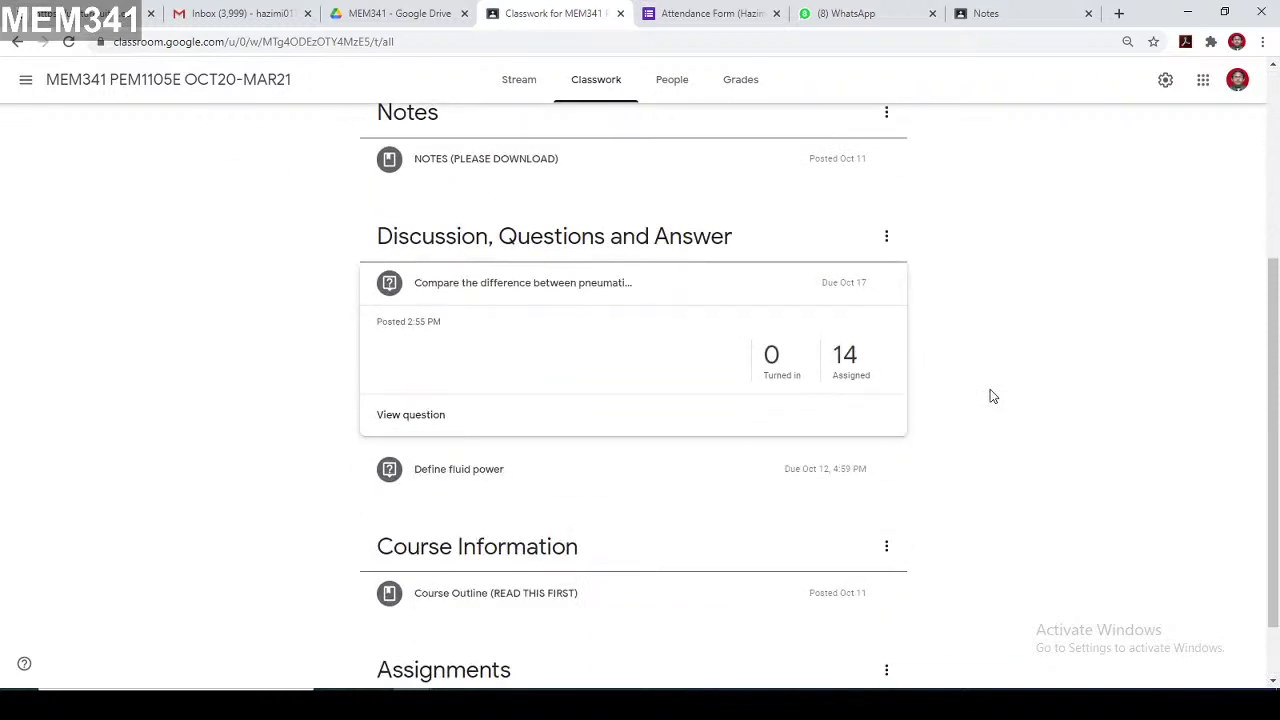